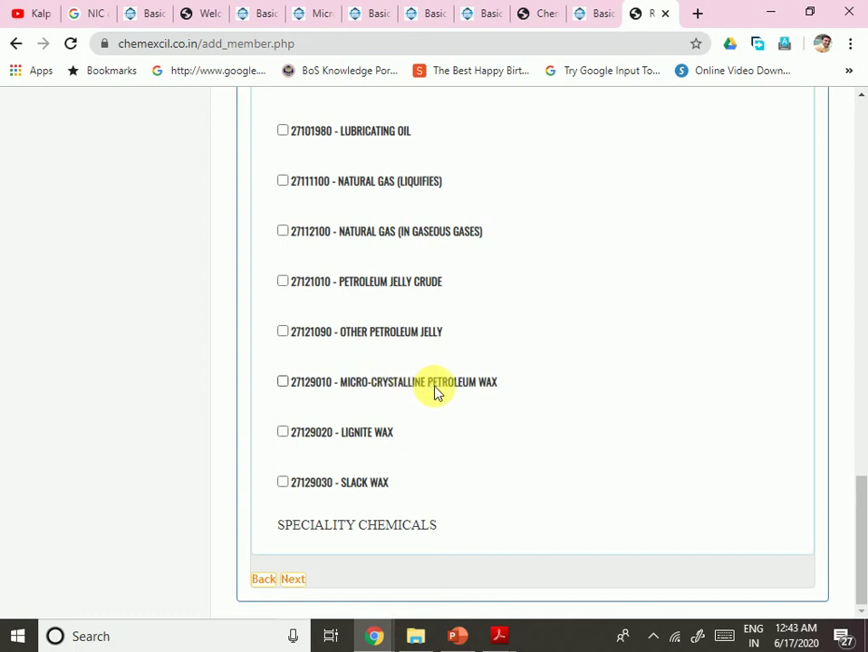
Step: Expand Speciality Chemicals and scroll its product codes down to the final 38249934 Dipping Oil entry
{"action": "left_click", "coordinate": [349, 526]}
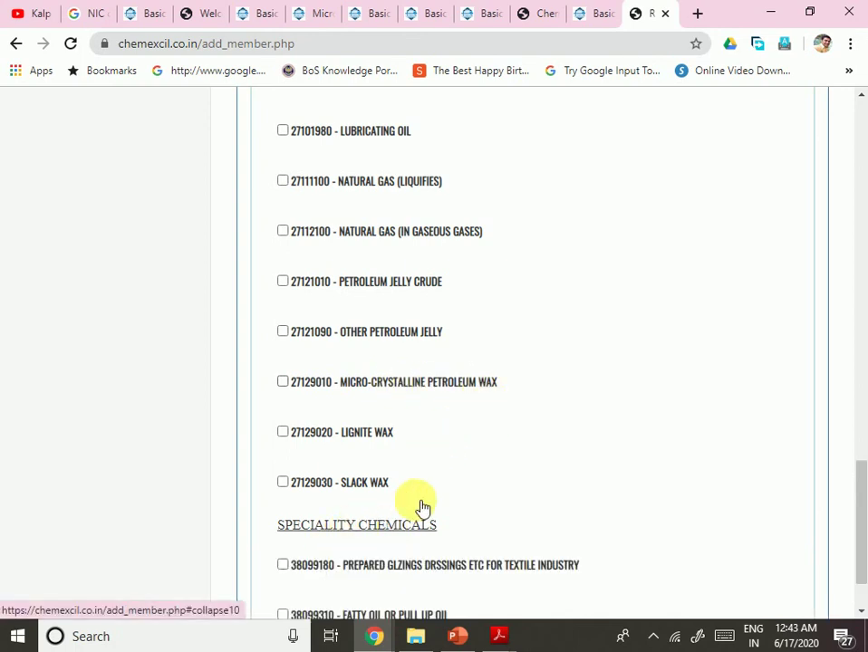
{"action": "scroll", "coordinate": [499, 451], "scroll_direction": "down", "scroll_amount": 3}
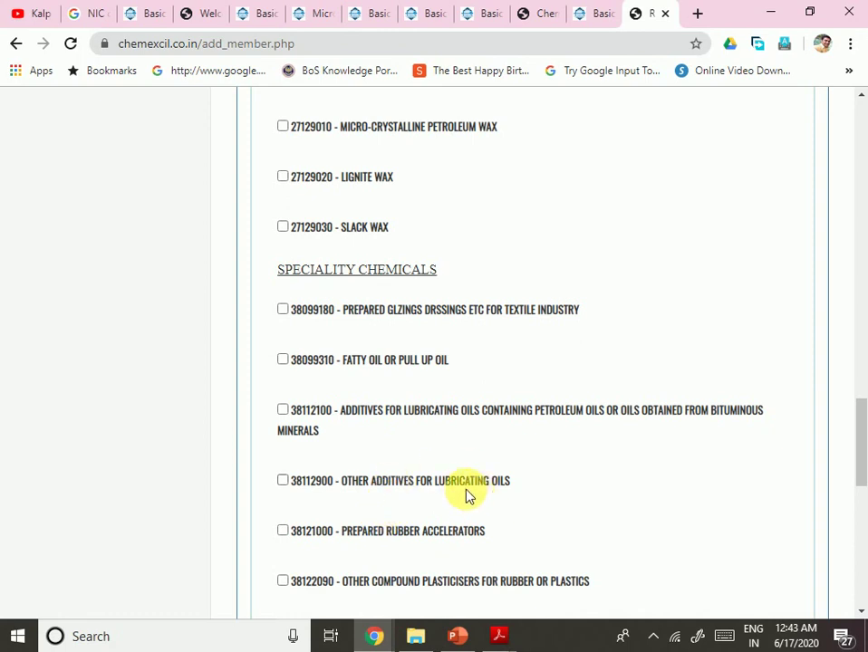
{"action": "scroll", "coordinate": [462, 496], "scroll_direction": "down", "scroll_amount": 4}
{"action": "scroll", "coordinate": [417, 475], "scroll_direction": "down", "scroll_amount": 1}
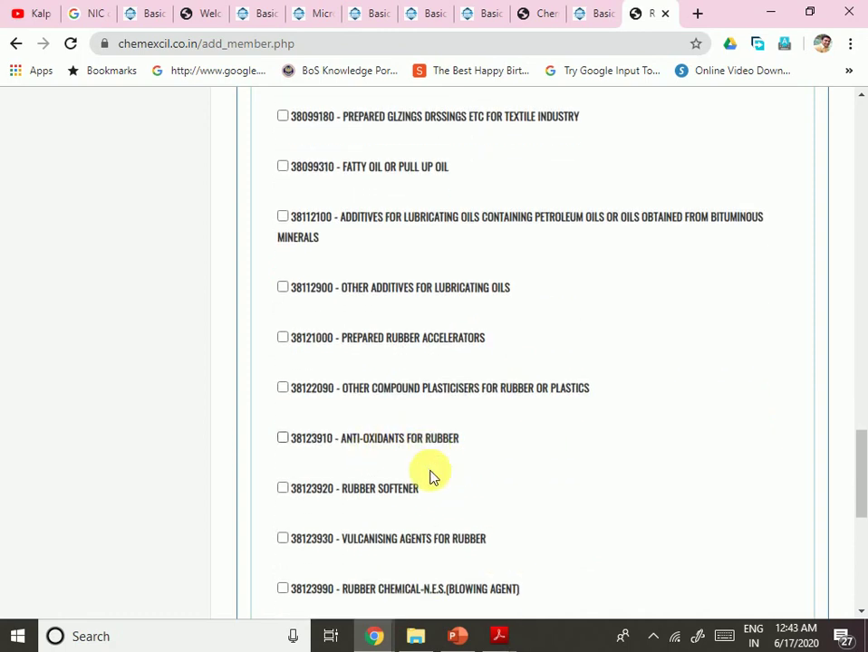
{"action": "scroll", "coordinate": [431, 476], "scroll_direction": "down", "scroll_amount": 2}
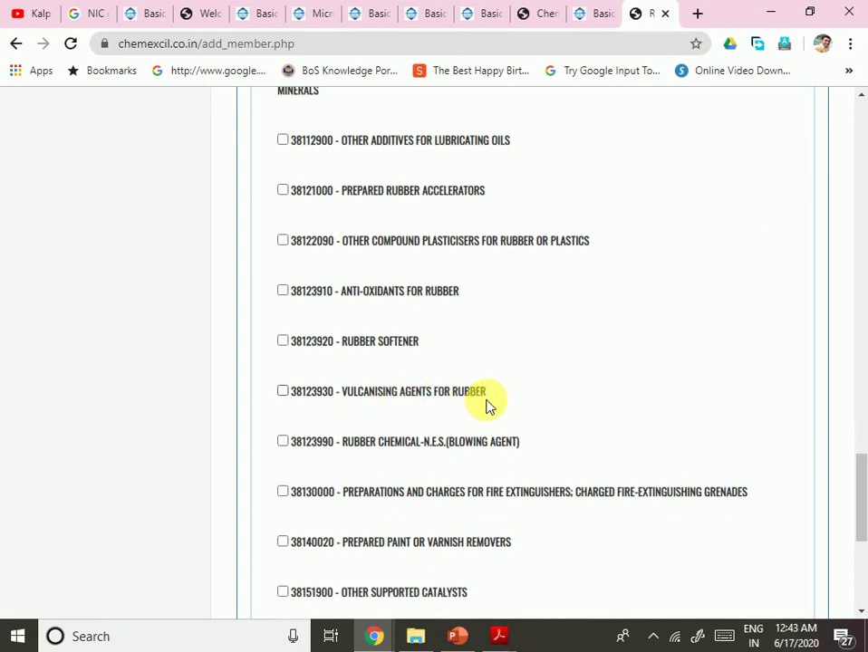
{"action": "scroll", "coordinate": [473, 472], "scroll_direction": "down", "scroll_amount": 3}
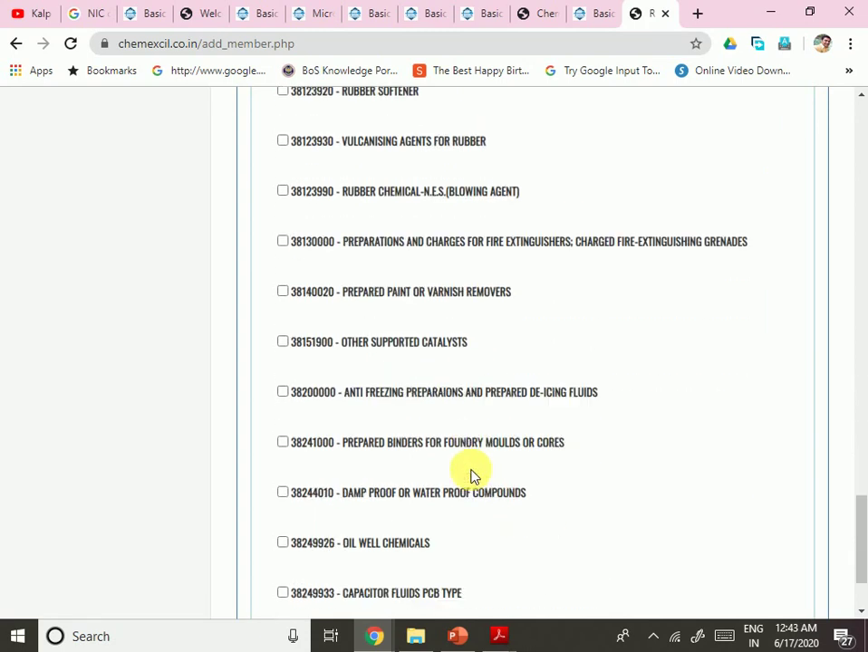
{"action": "scroll", "coordinate": [408, 380], "scroll_direction": "down", "scroll_amount": 2}
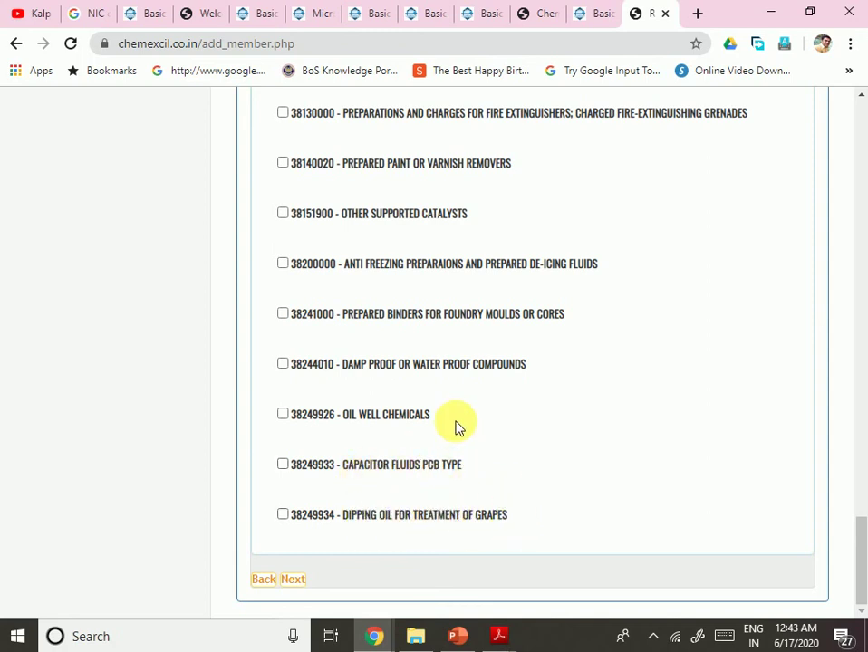
{"action": "scroll", "coordinate": [444, 363], "scroll_direction": "up", "scroll_amount": 1}
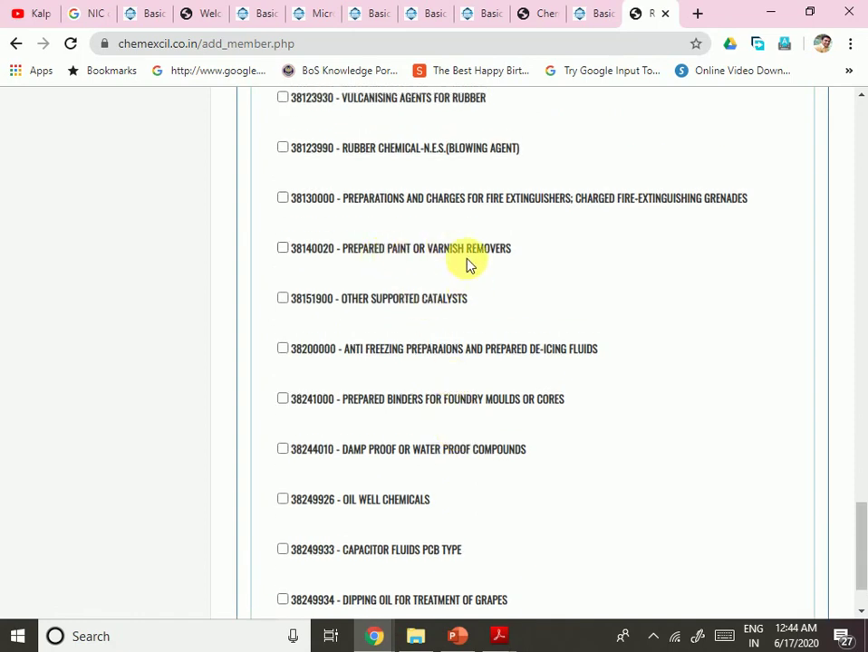
{"action": "scroll", "coordinate": [480, 270], "scroll_direction": "up", "scroll_amount": 1}
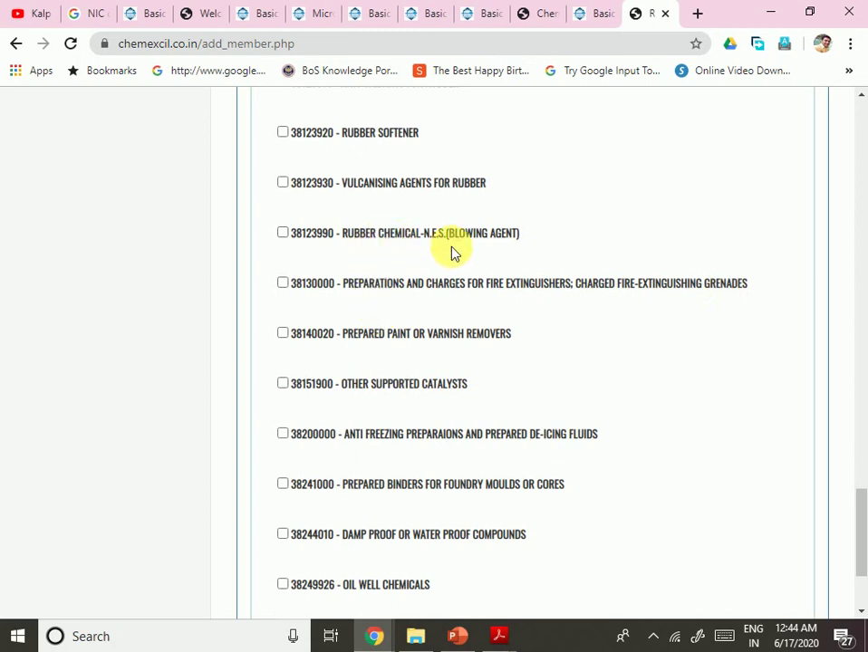
{"action": "scroll", "coordinate": [430, 201], "scroll_direction": "down", "scroll_amount": 2}
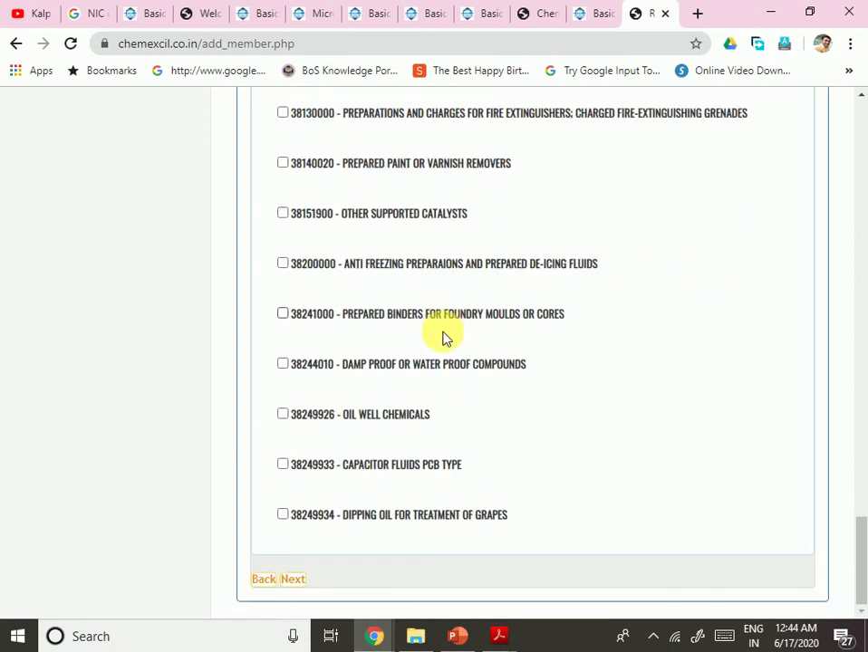
Step: Advance to member details and set the company constitution to Proprietorship
{"action": "left_click", "coordinate": [302, 579]}
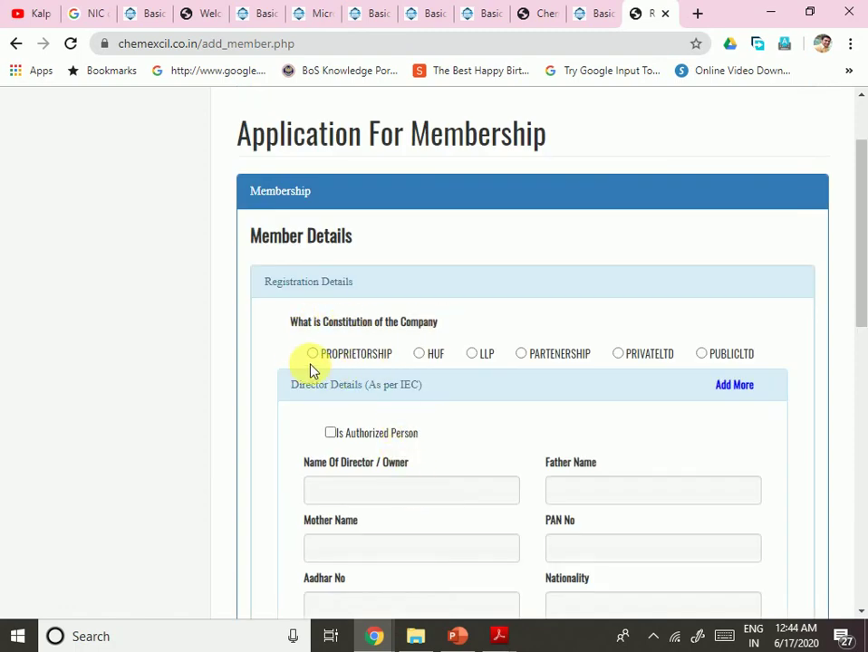
{"action": "left_click", "coordinate": [312, 354]}
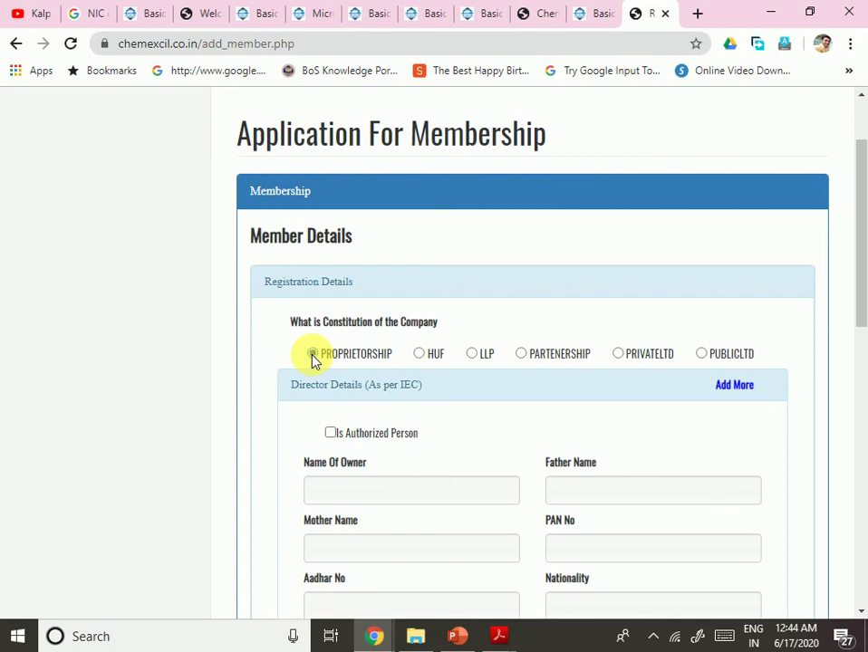
{"action": "scroll", "coordinate": [707, 402], "scroll_direction": "down", "scroll_amount": 1}
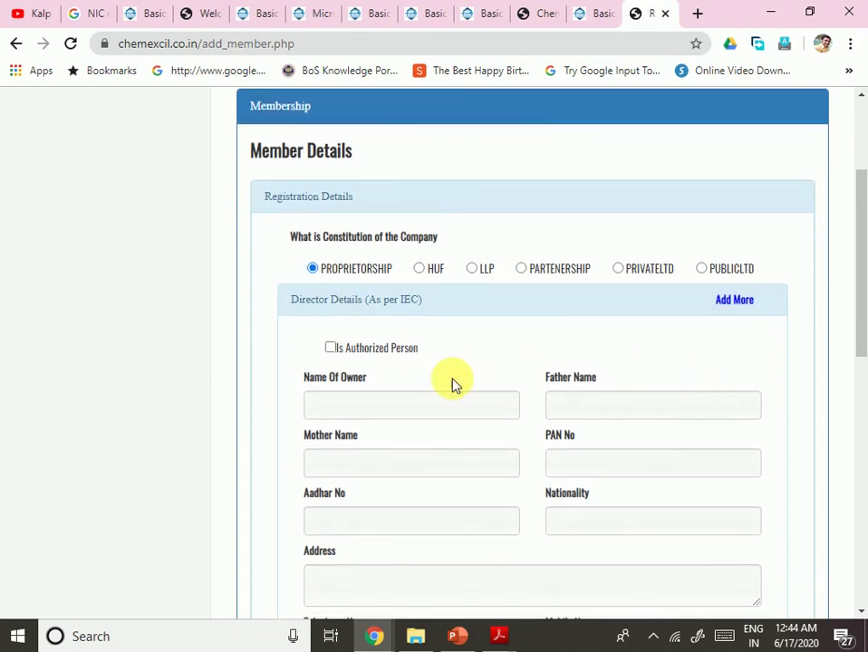
Step: Mark the owner as Is Authorized Person and begin filling in the owner's name
{"action": "left_click", "coordinate": [329, 349]}
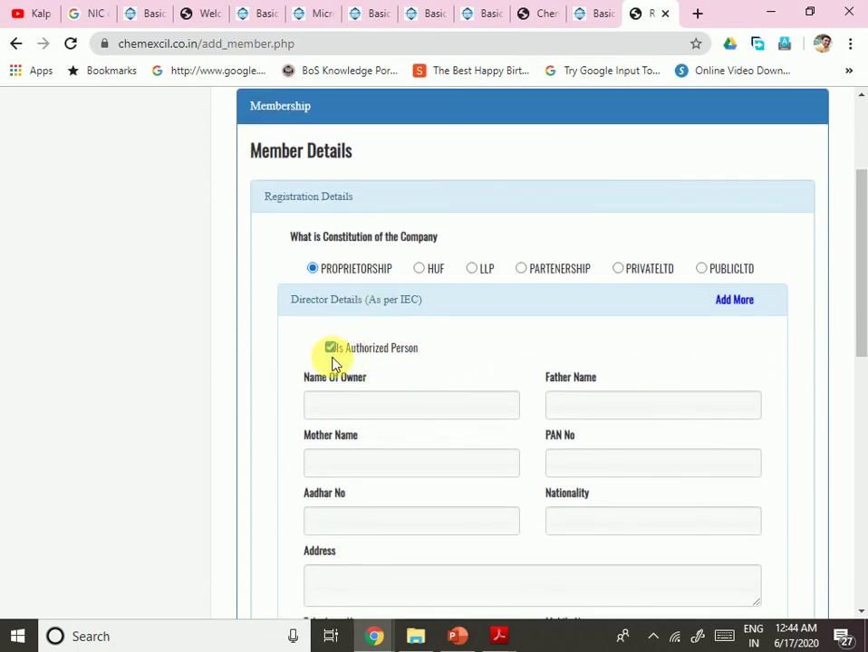
{"action": "scroll", "coordinate": [381, 381], "scroll_direction": "down", "scroll_amount": 1}
{"action": "scroll", "coordinate": [381, 380], "scroll_direction": "down", "scroll_amount": 2}
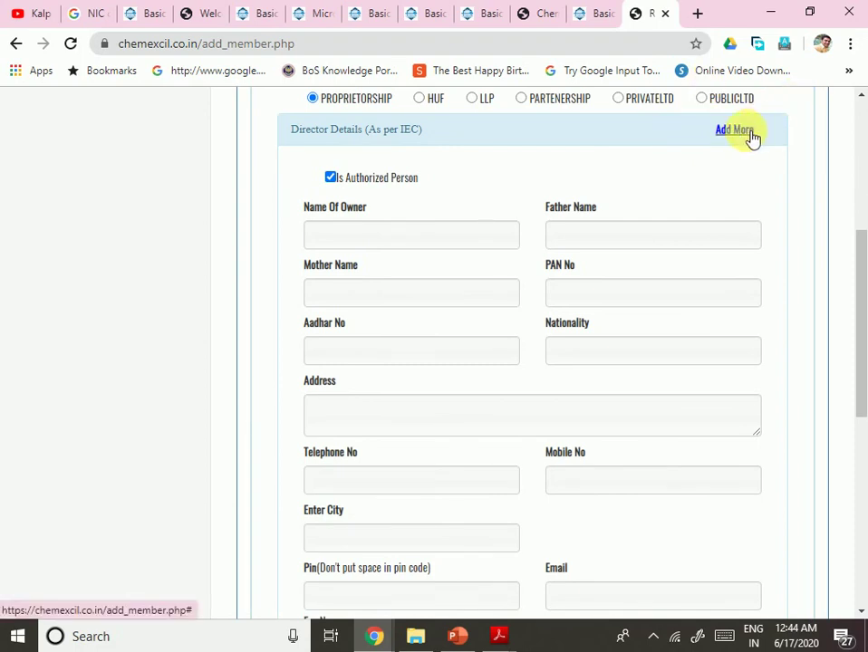
{"action": "left_click", "coordinate": [415, 241]}
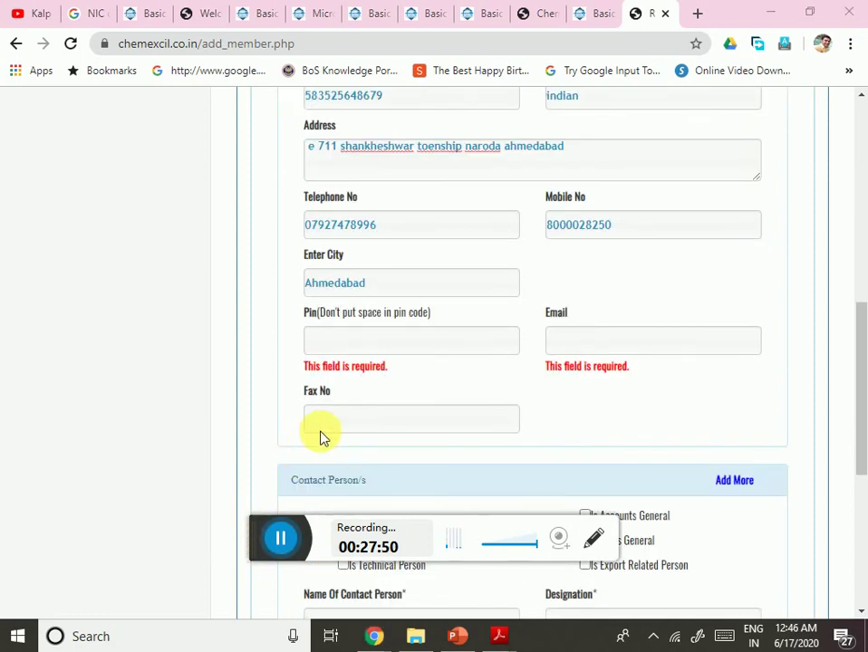
Step: Enter the director's pin code and e-mail address
{"action": "left_click", "coordinate": [338, 341]}
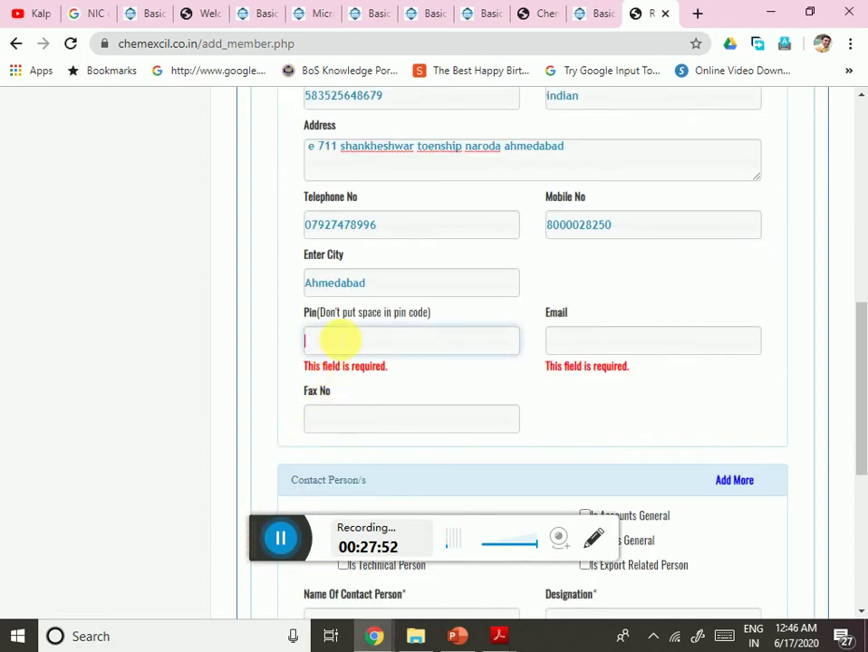
{"action": "type", "text": "382330"}
{"action": "key", "text": "Tab"}
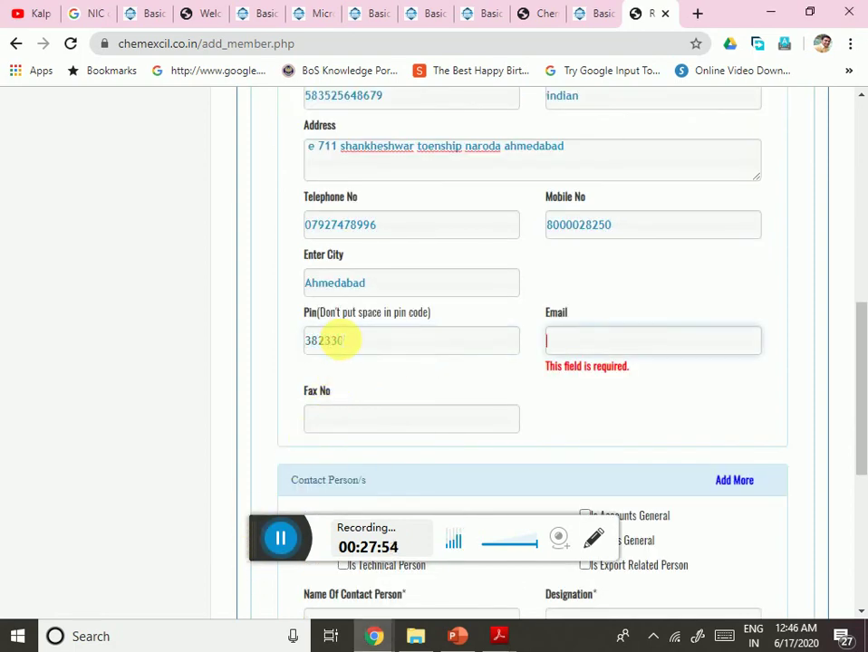
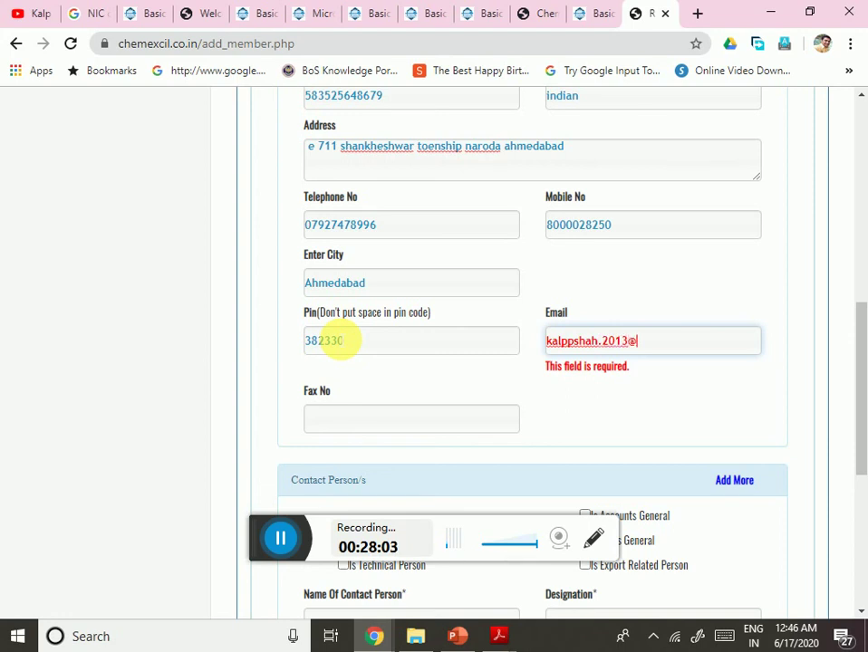
Step: Recheck the e-mail address and settle into the Fax No field
{"action": "left_click", "coordinate": [351, 424]}
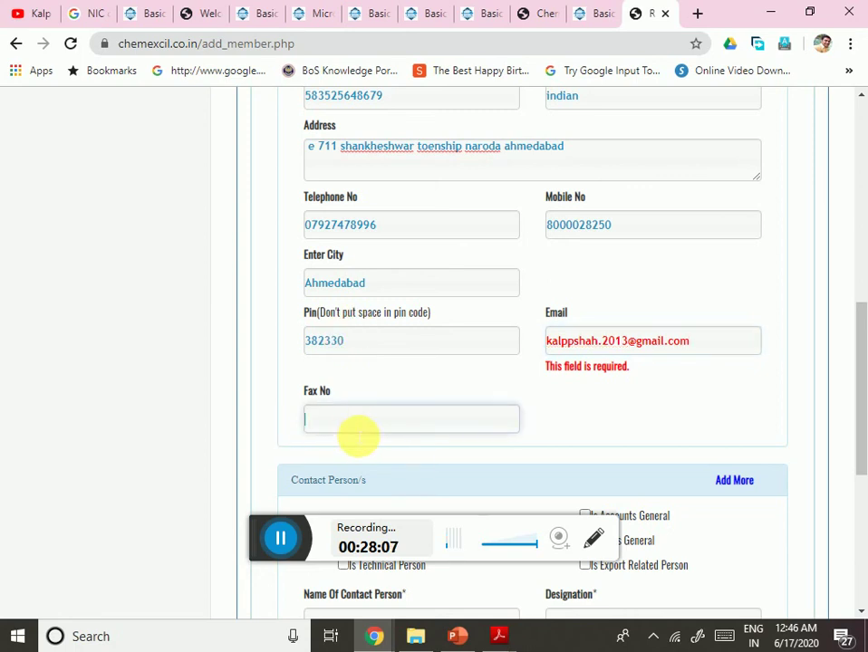
{"action": "left_click", "coordinate": [295, 542]}
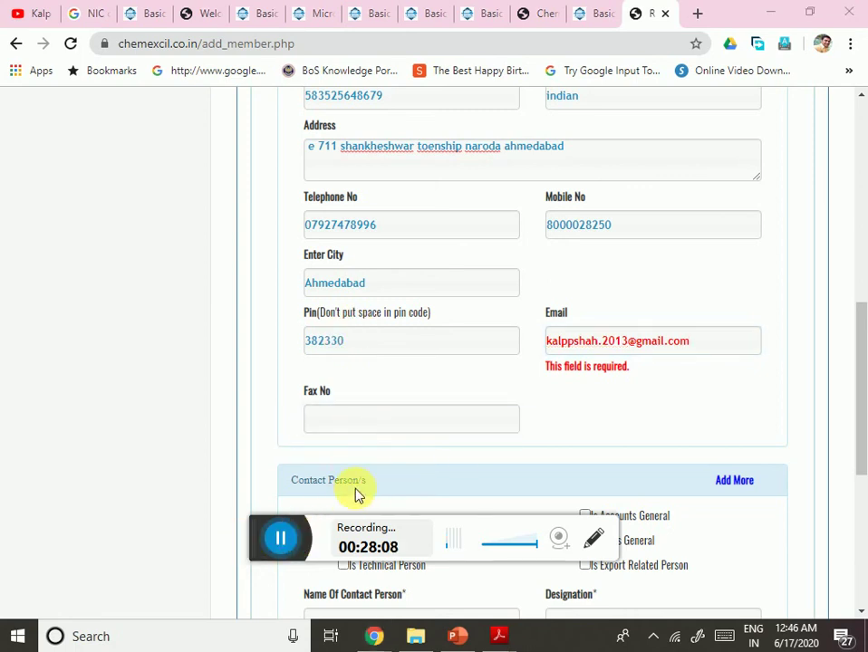
{"action": "left_click", "coordinate": [543, 442]}
{"action": "scroll", "coordinate": [542, 441], "scroll_direction": "down", "scroll_amount": 3}
{"action": "scroll", "coordinate": [543, 441], "scroll_direction": "up", "scroll_amount": 3}
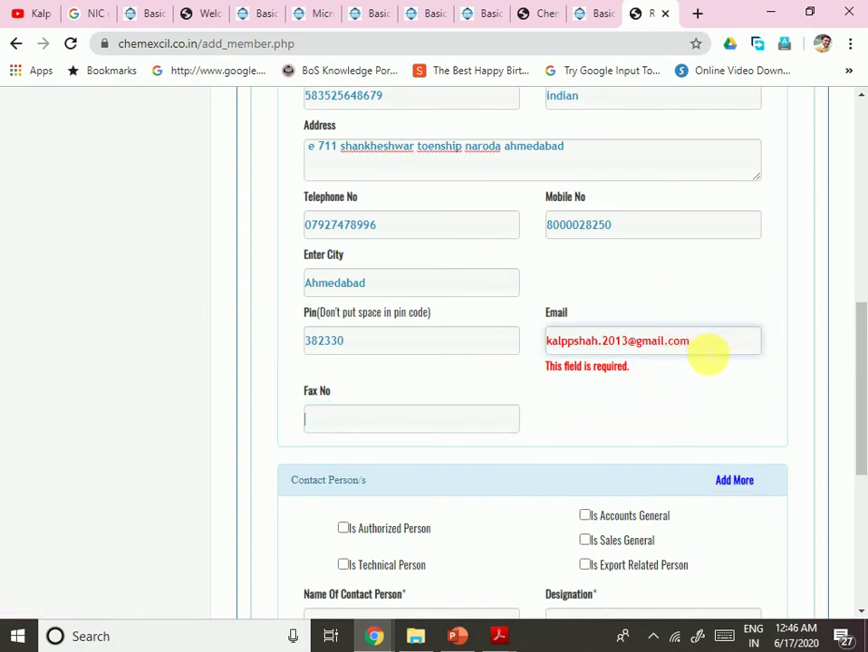
{"action": "left_click", "coordinate": [462, 420]}
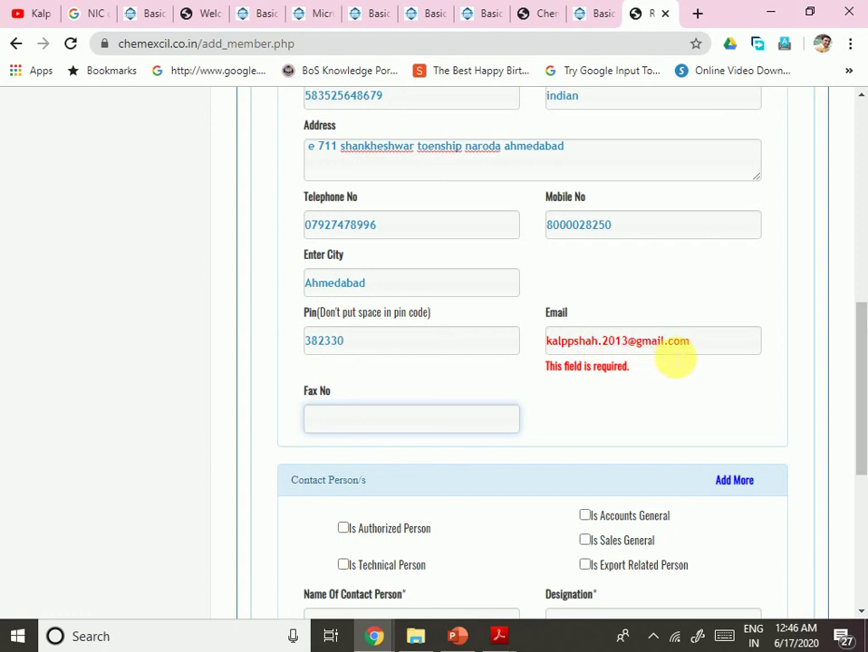
{"action": "left_click", "coordinate": [667, 344]}
{"action": "left_click", "coordinate": [589, 409]}
{"action": "left_click", "coordinate": [465, 414]}
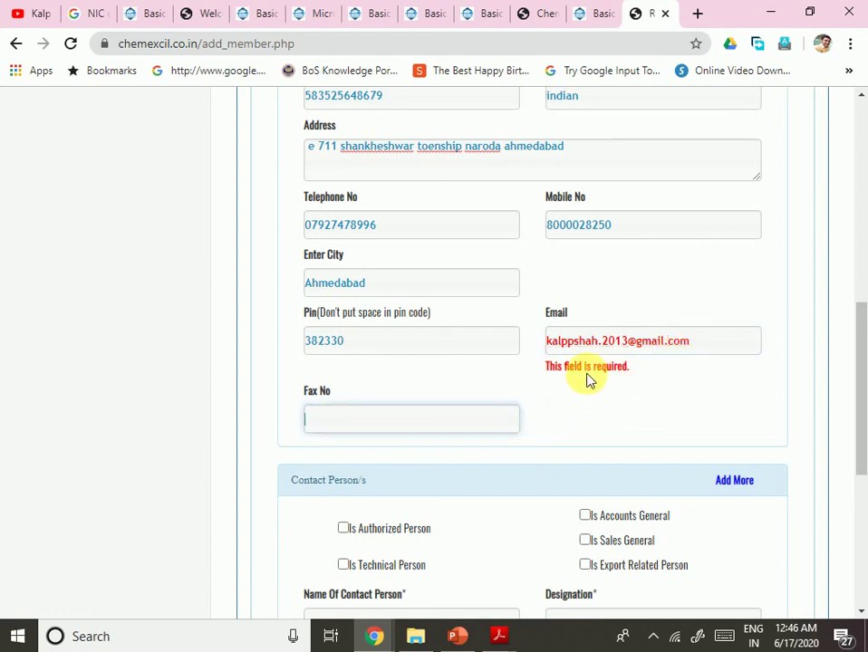
{"action": "left_click", "coordinate": [588, 380]}
{"action": "left_click", "coordinate": [464, 422]}
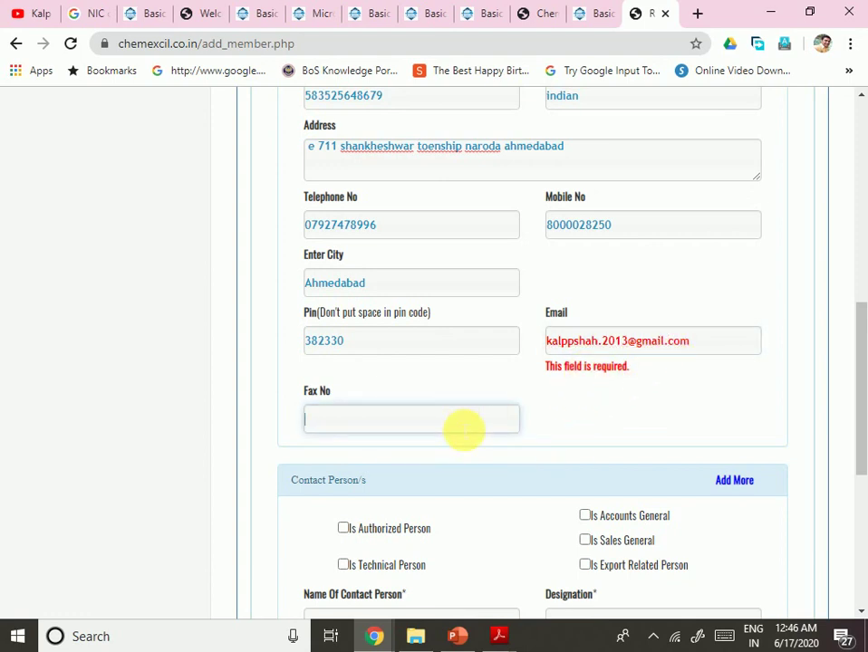
Step: Move past Name Of Contact Person and Designation down to the Contact Person/s section
{"action": "key", "text": "Tab"}
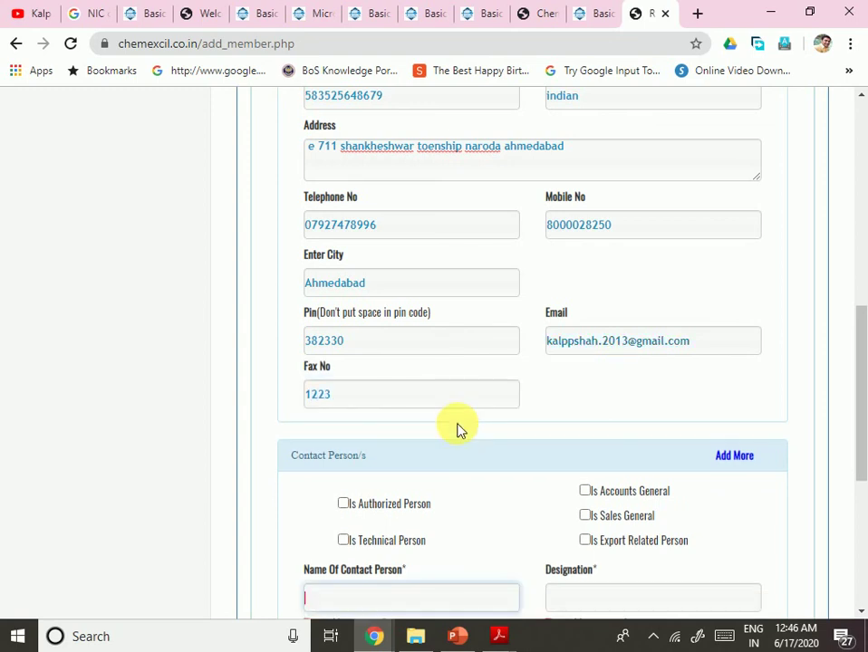
{"action": "key", "text": "Tab"}
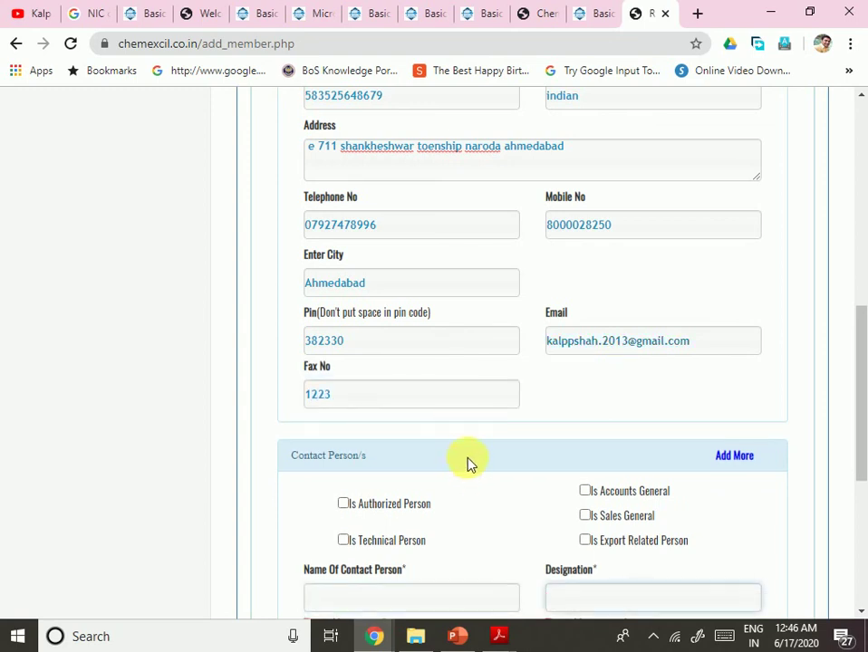
{"action": "scroll", "coordinate": [468, 463], "scroll_direction": "down", "scroll_amount": 2}
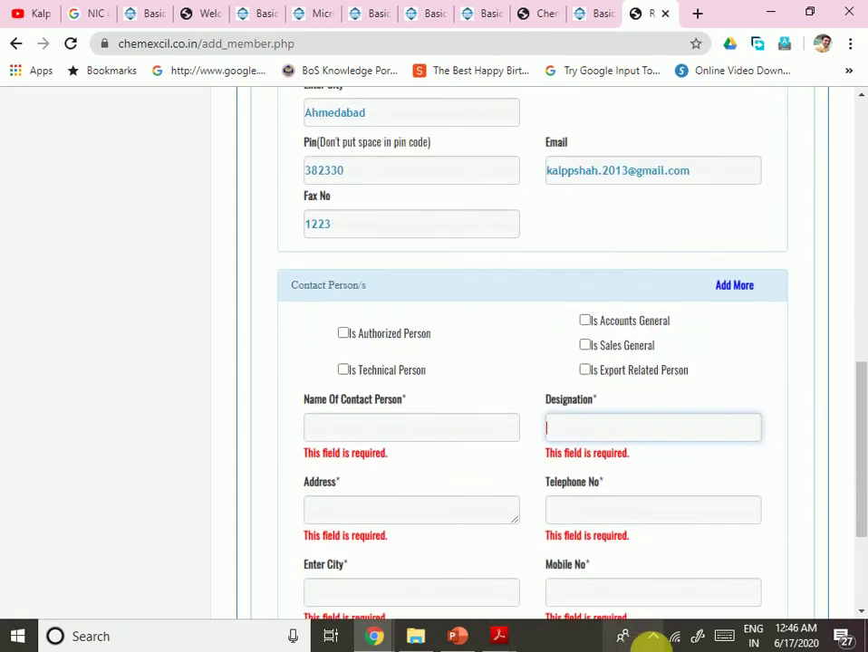
Step: Mark the contact as authorized, enter the contact person's name and designation Owner
{"action": "left_click", "coordinate": [343, 336]}
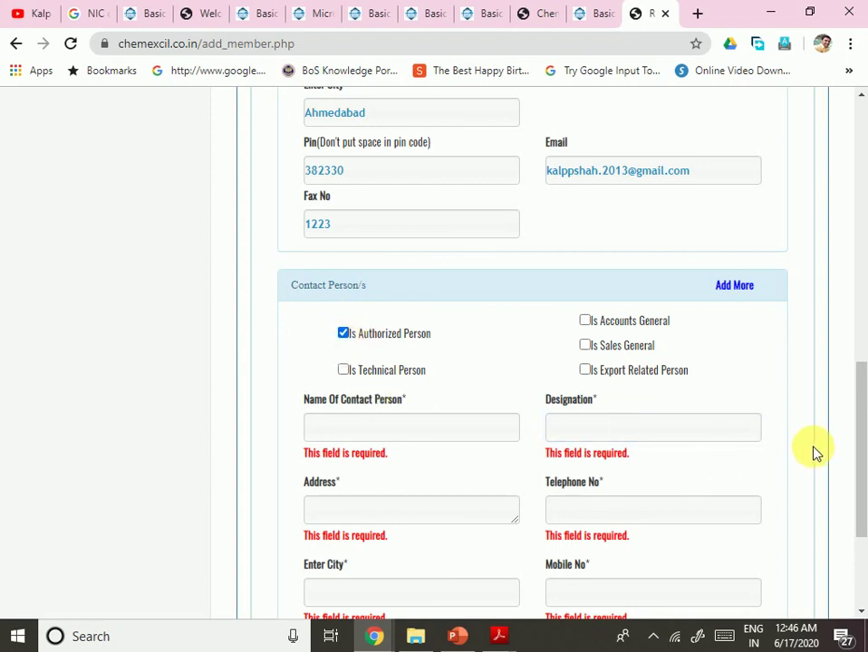
{"action": "scroll", "coordinate": [680, 417], "scroll_direction": "down", "scroll_amount": 2}
{"action": "scroll", "coordinate": [688, 417], "scroll_direction": "up", "scroll_amount": 1}
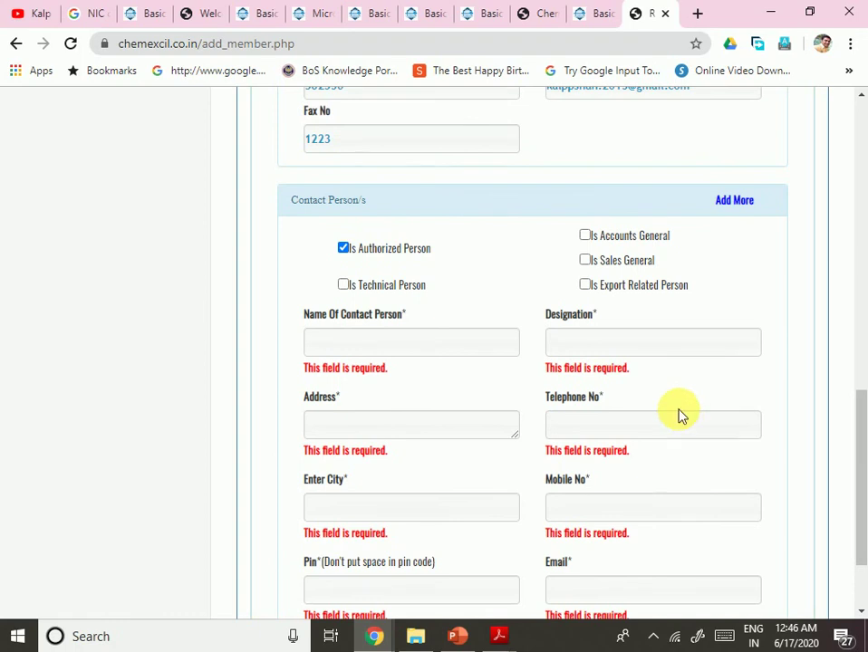
{"action": "scroll", "coordinate": [680, 413], "scroll_direction": "down", "scroll_amount": 2}
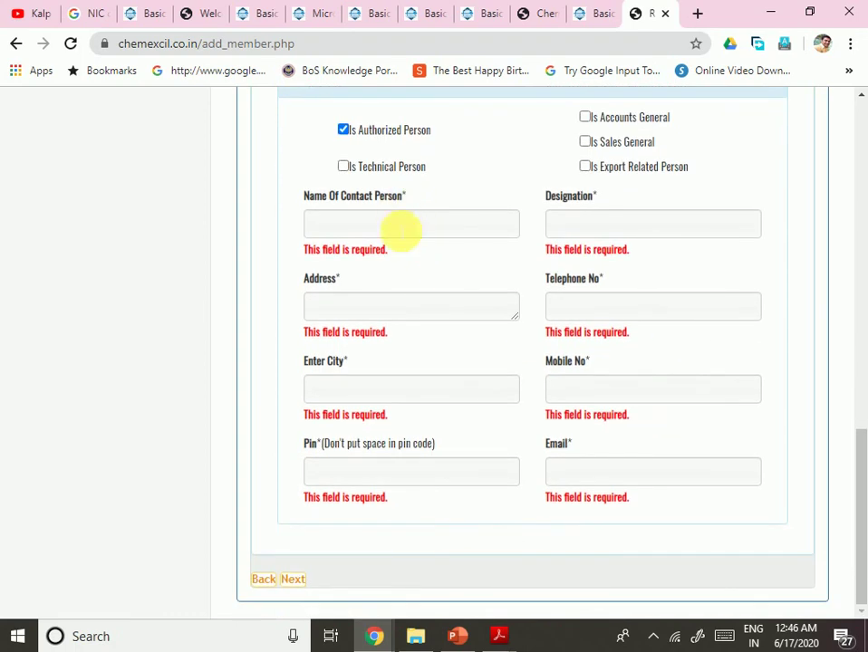
{"action": "left_click", "coordinate": [401, 226]}
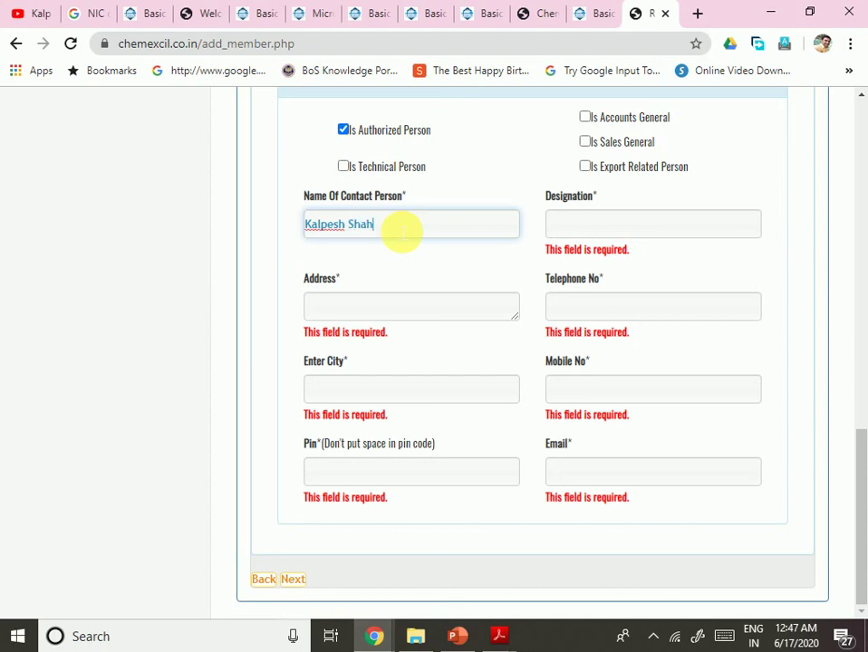
{"action": "key", "text": "Tab"}
{"action": "type", "text": "Owner"}
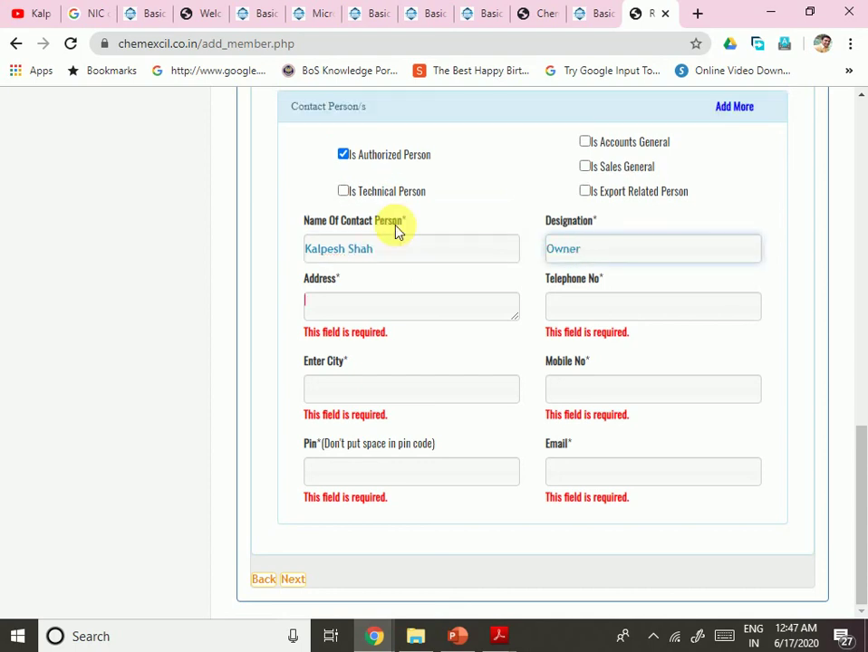
Step: Fill in the contact's address, telephone number, city and mobile number
{"action": "key", "text": "Tab"}
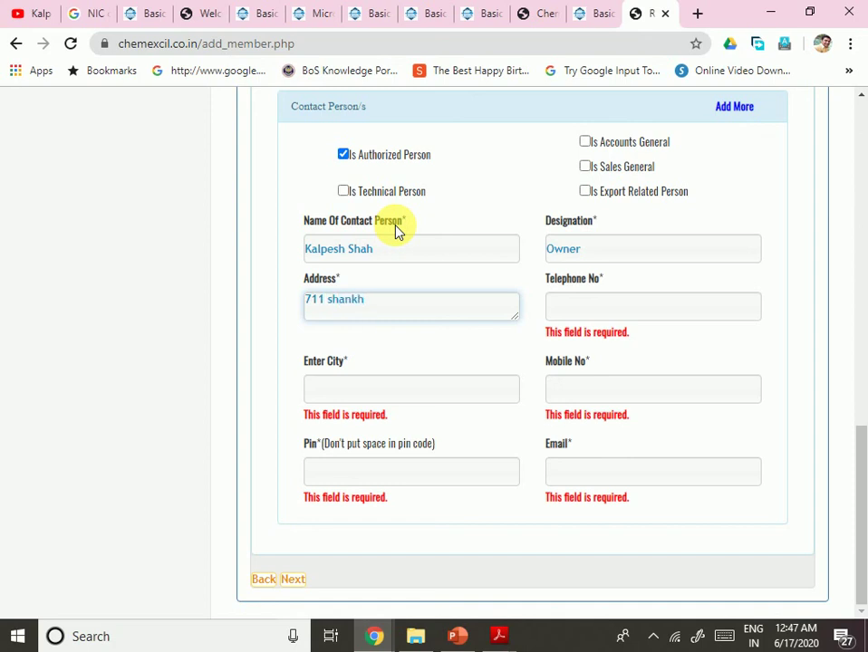
{"action": "key", "text": "Tab"}
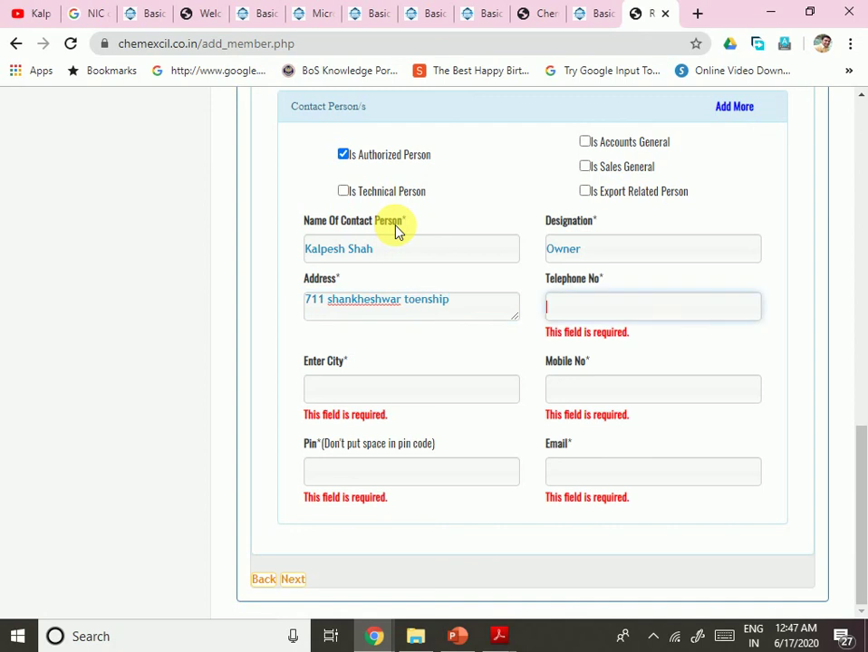
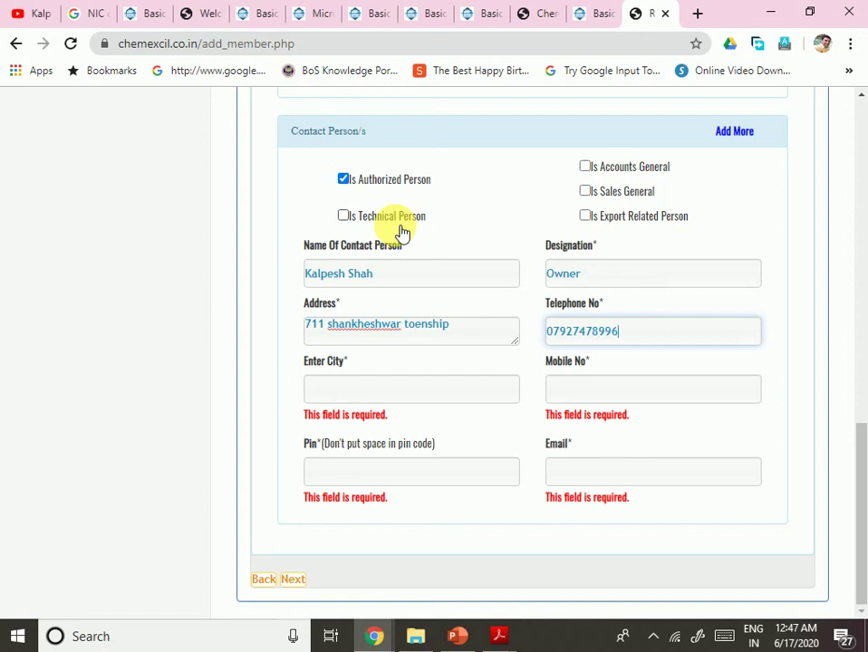
{"action": "key", "text": "Tab"}
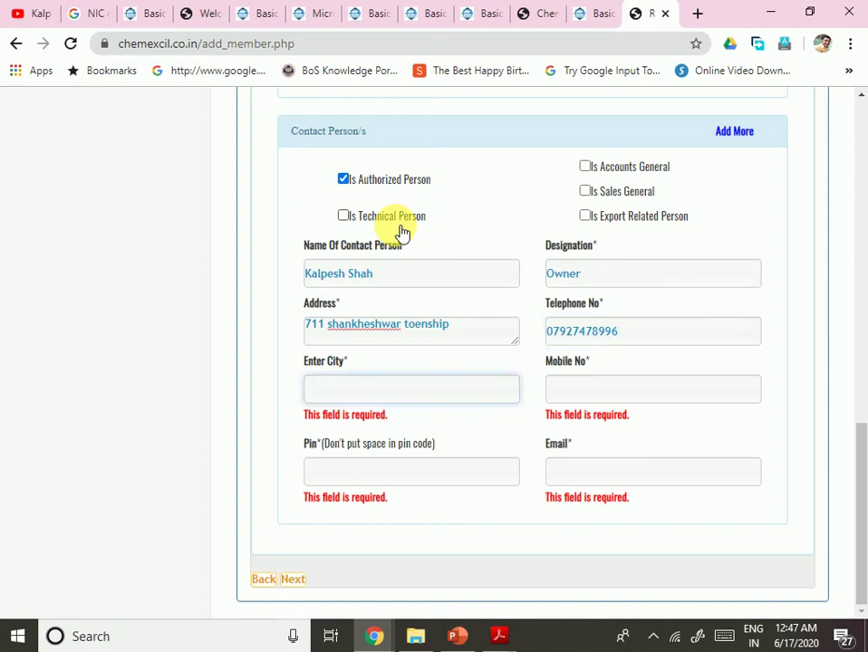
{"action": "type", "text": "Ahmedabad"}
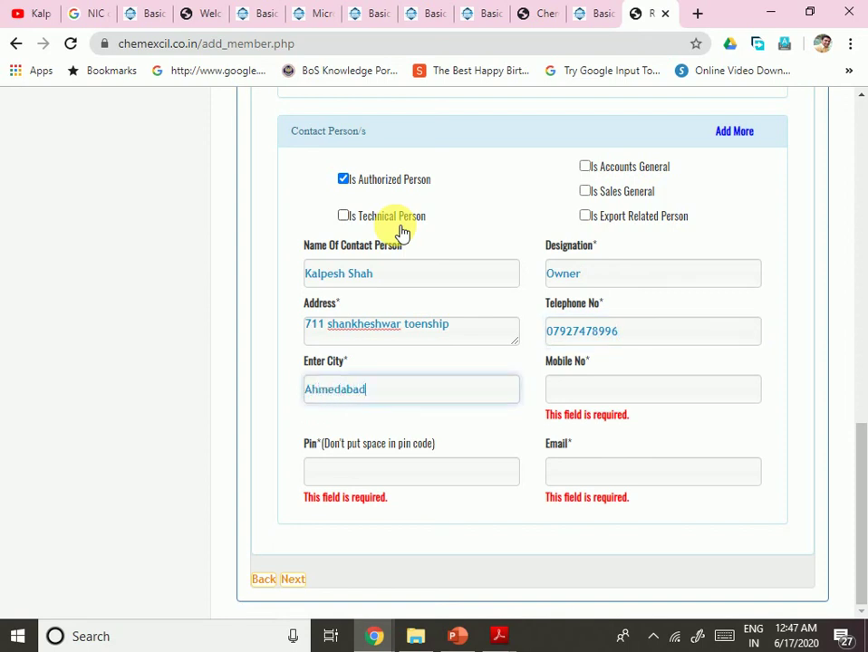
{"action": "key", "text": "Tab"}
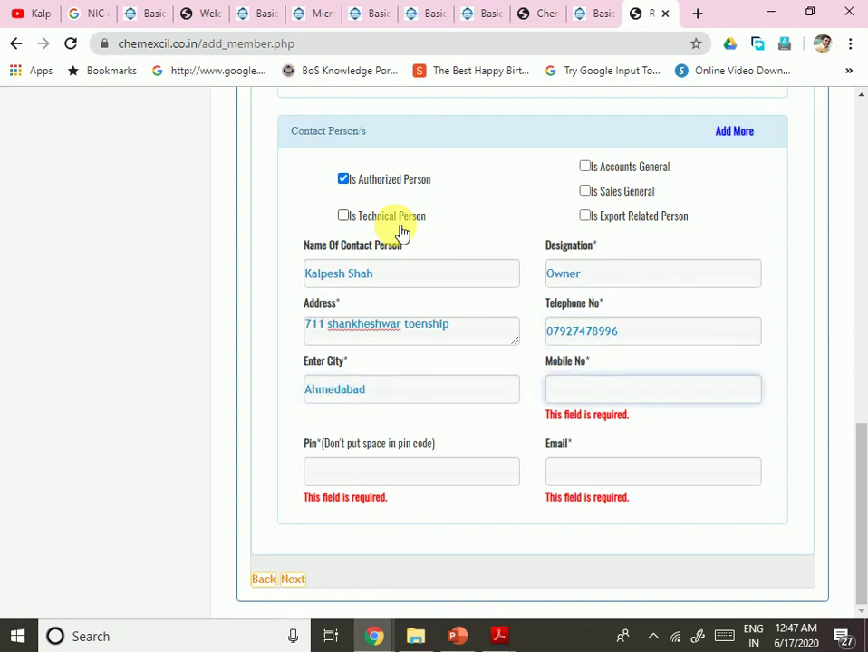
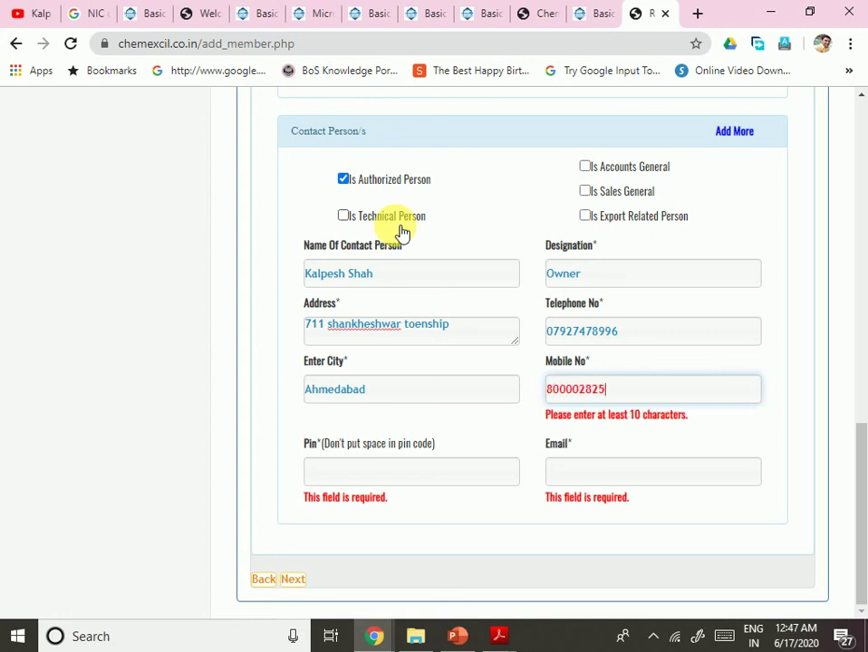
Step: Enter the contact's pin code, correcting a mistyped digit, and the e-mail address
{"action": "key", "text": "Tab"}
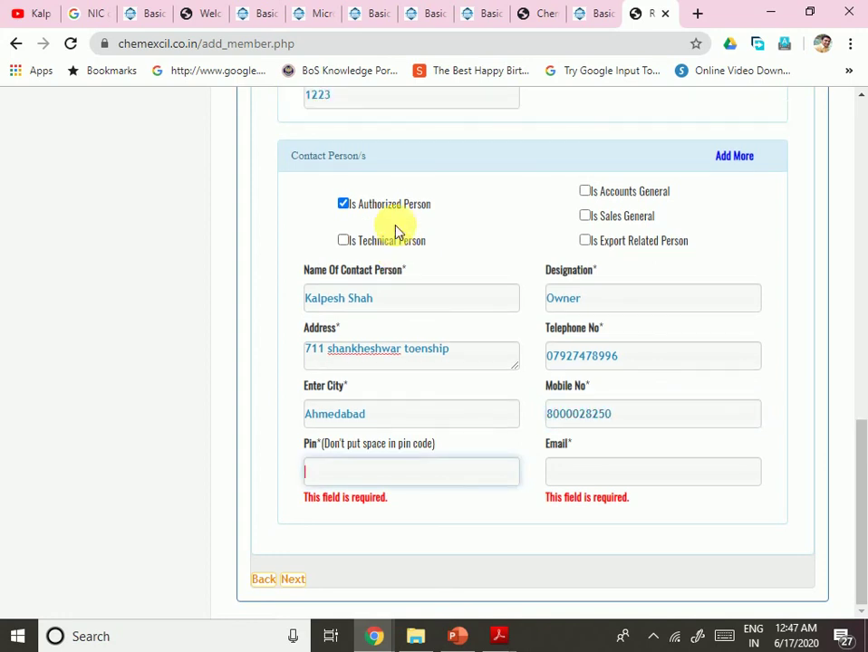
{"action": "type", "text": "382133"}
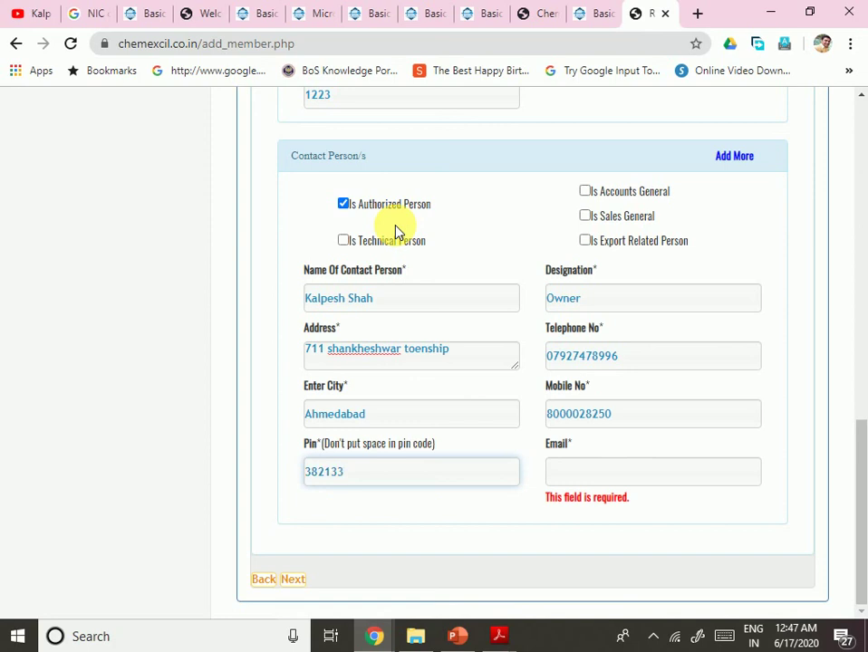
{"action": "key", "text": "BackSpace"}
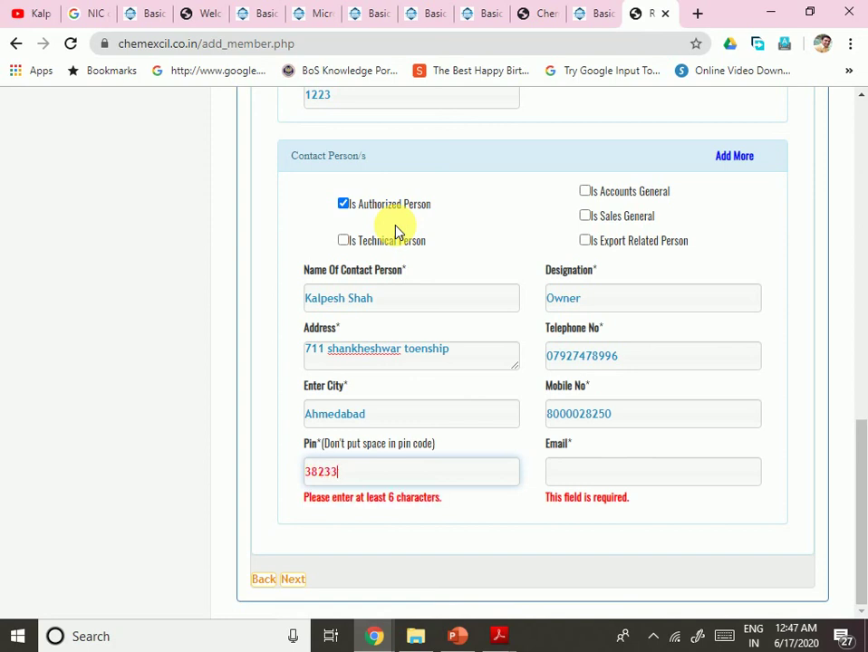
{"action": "type", "text": "0"}
{"action": "key", "text": "Tab"}
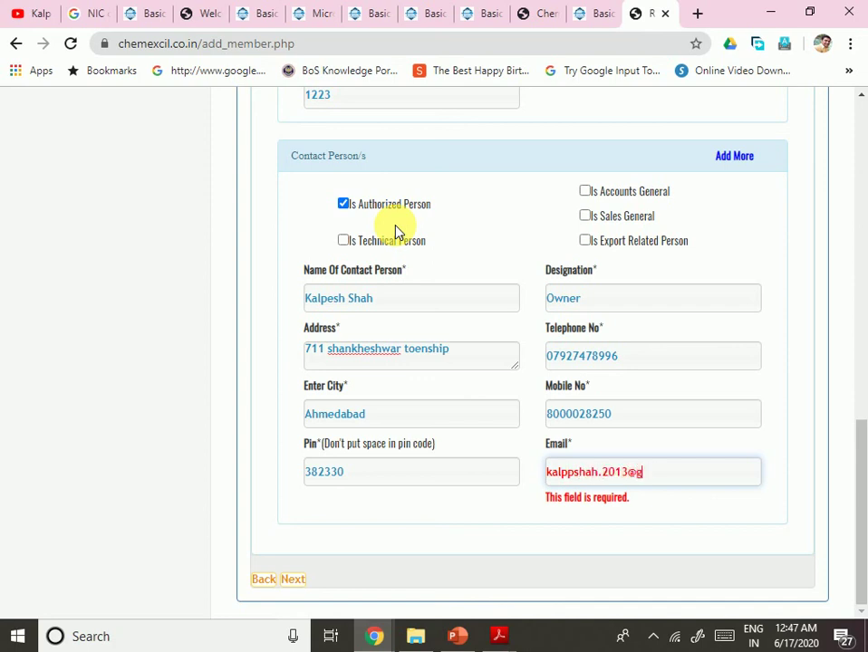
{"action": "type", "text": "mail.com"}
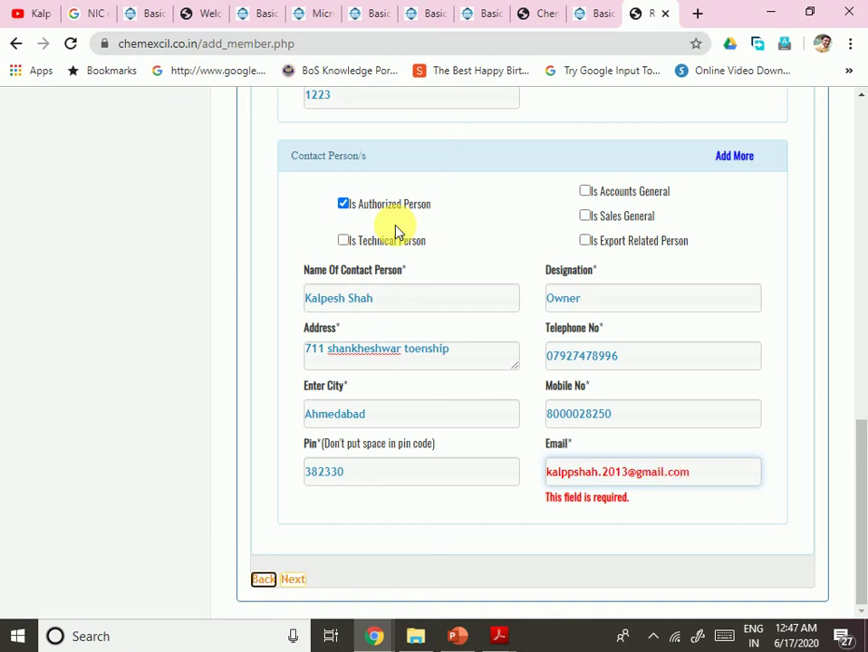
{"action": "key", "text": "Tab"}
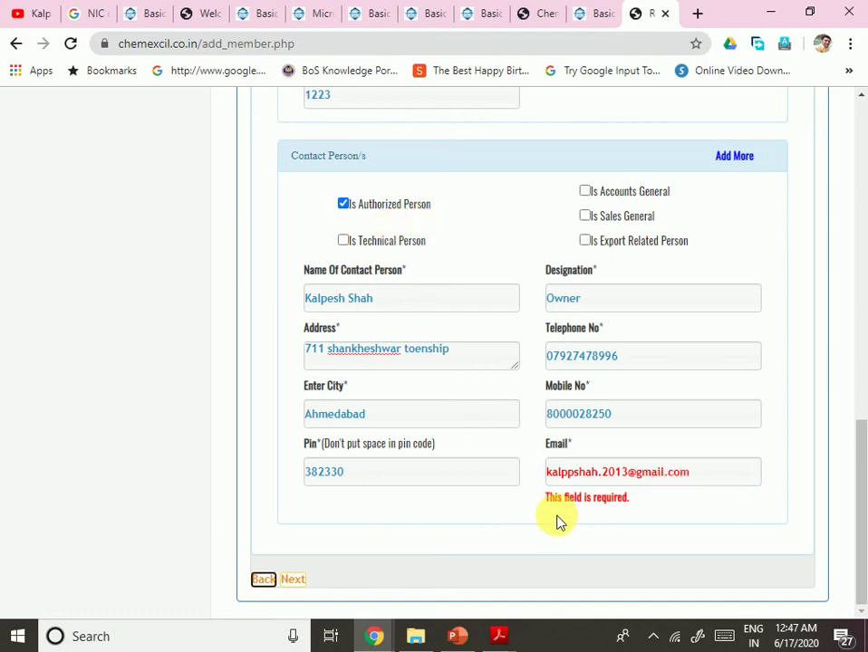
{"action": "left_click", "coordinate": [697, 483]}
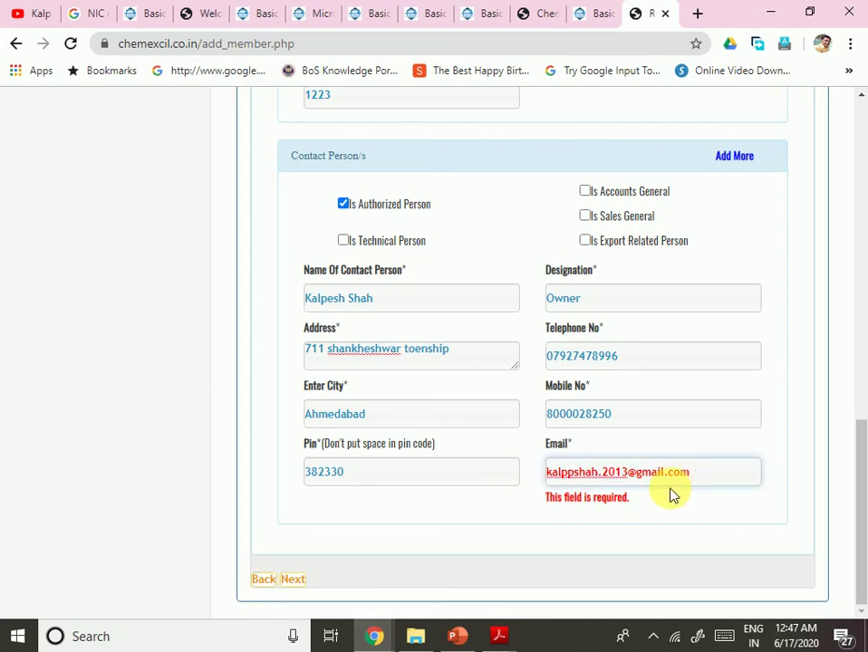
{"action": "right_click", "coordinate": [593, 478]}
{"action": "left_click", "coordinate": [598, 504]}
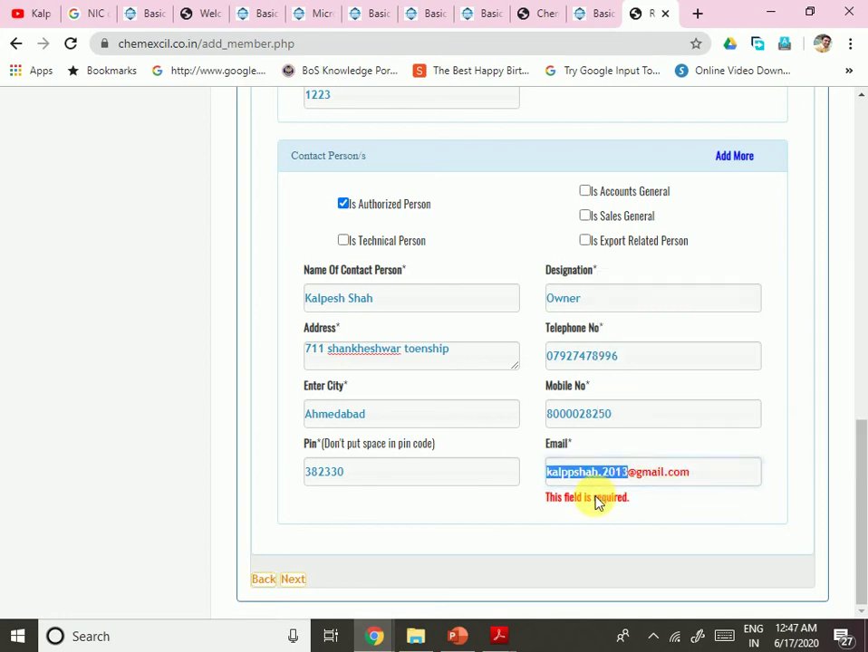
{"action": "left_click", "coordinate": [601, 474]}
{"action": "key", "text": "BackSpace"}
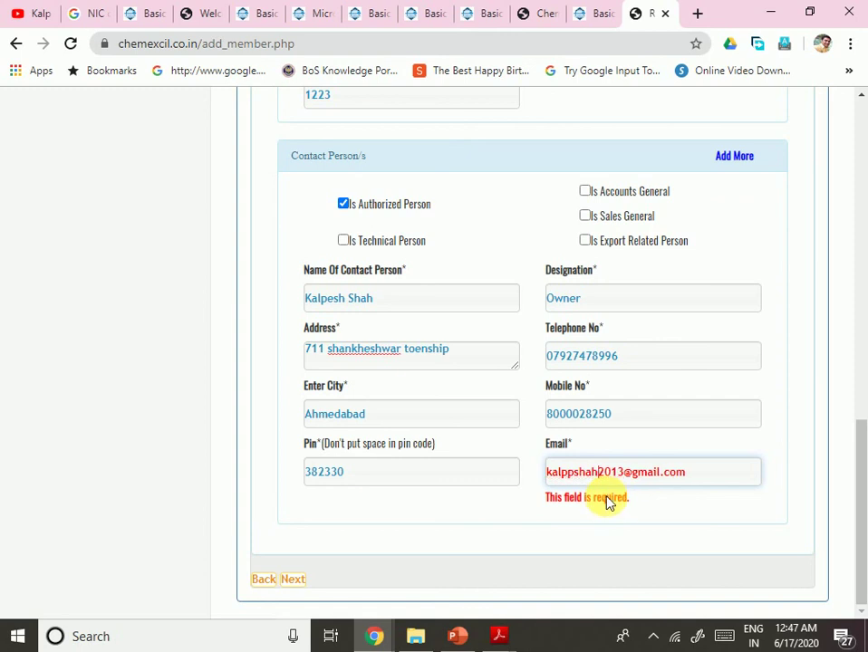
{"action": "type", "text": "."}
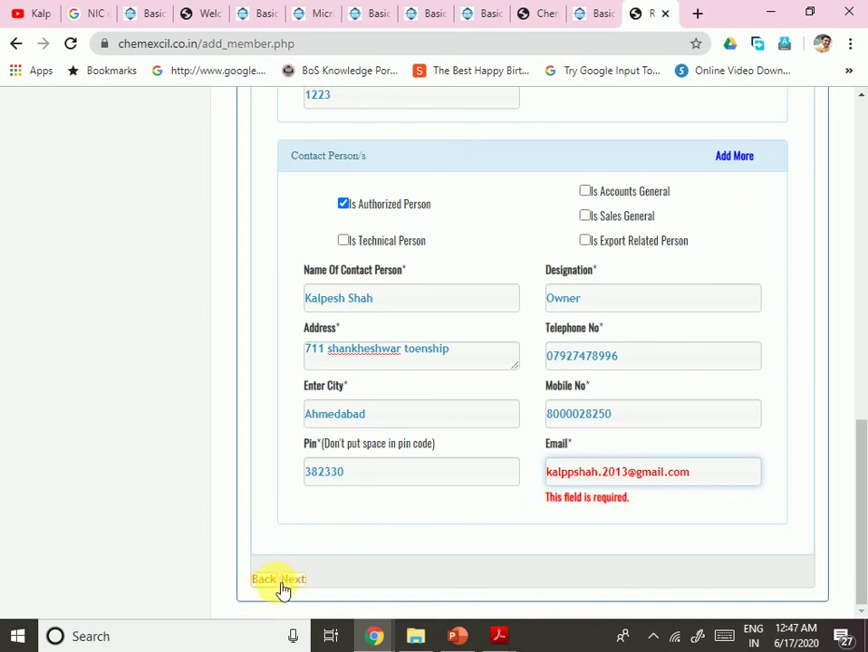
Step: Go to Upload Documents and attach the IEC PDF as the IEC copy
{"action": "left_click", "coordinate": [293, 580]}
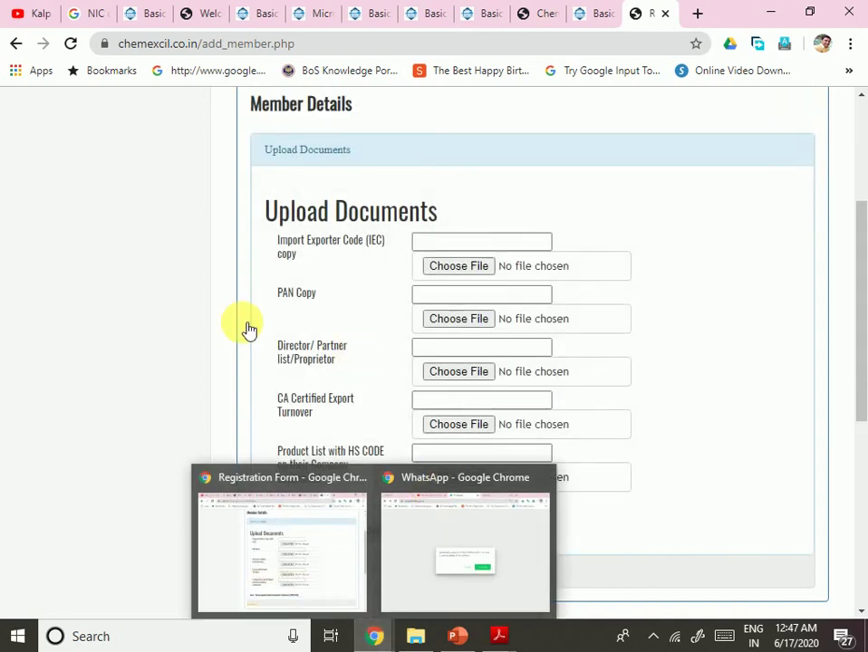
{"action": "scroll", "coordinate": [523, 421], "scroll_direction": "down", "scroll_amount": 4}
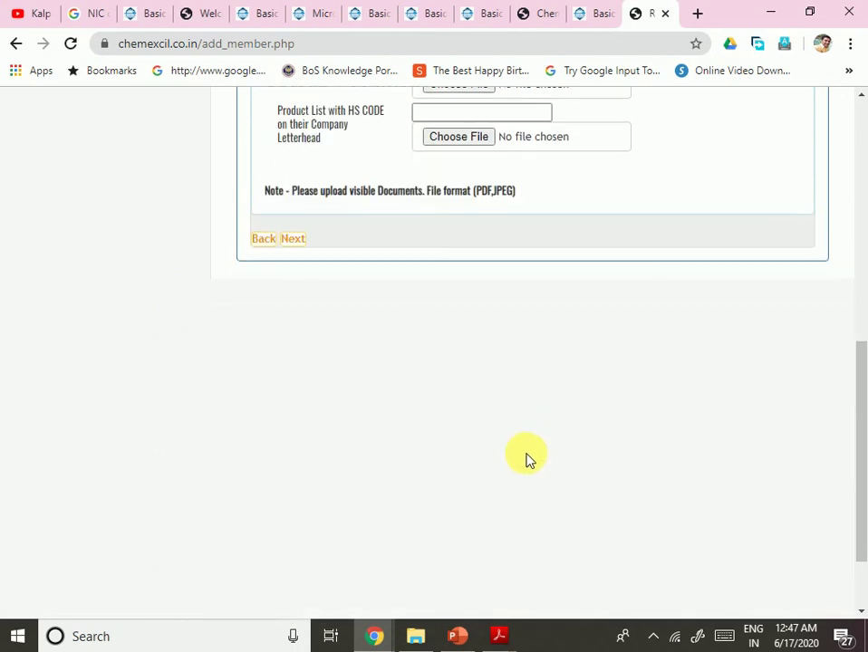
{"action": "scroll", "coordinate": [499, 398], "scroll_direction": "up", "scroll_amount": 4}
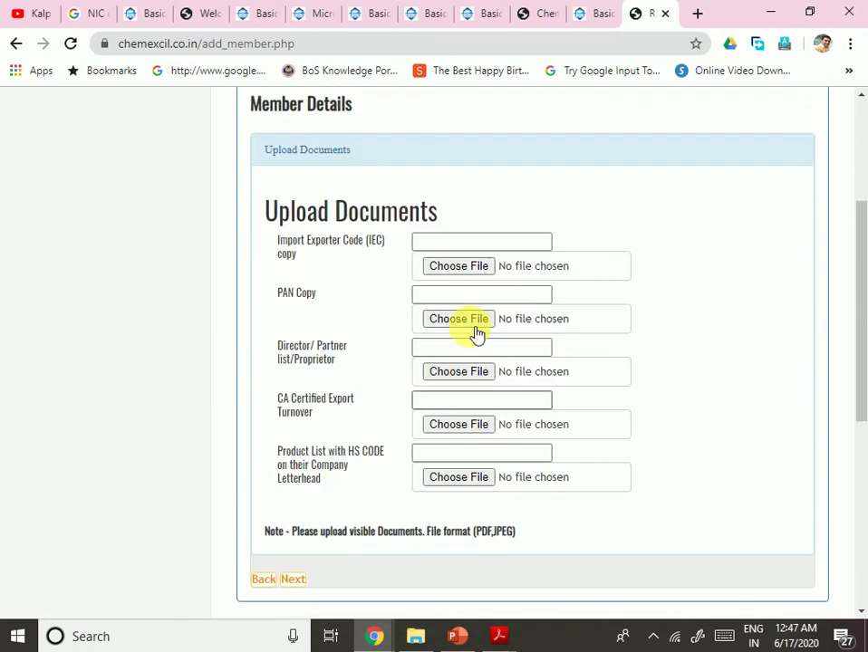
{"action": "left_click", "coordinate": [463, 267]}
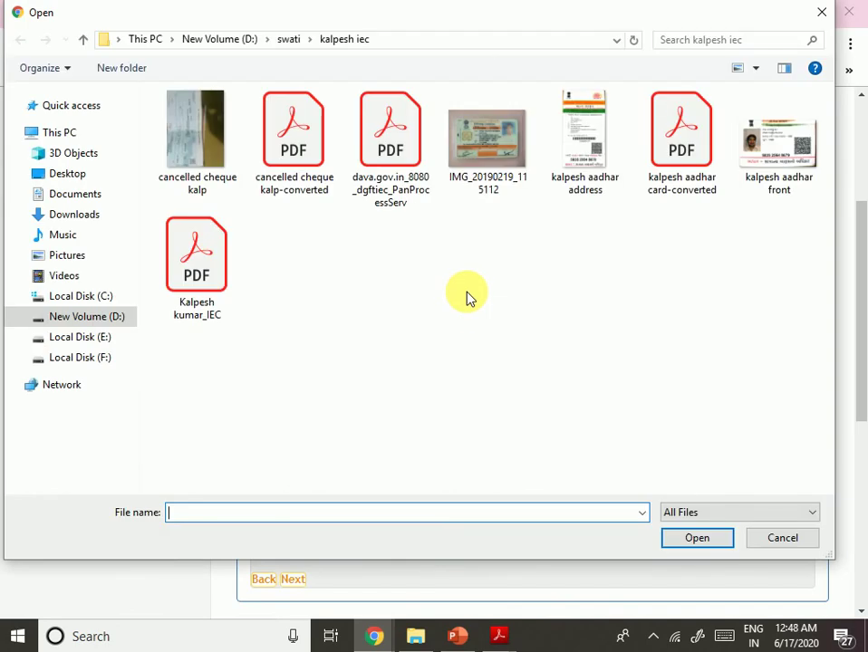
{"action": "double_click", "coordinate": [199, 289]}
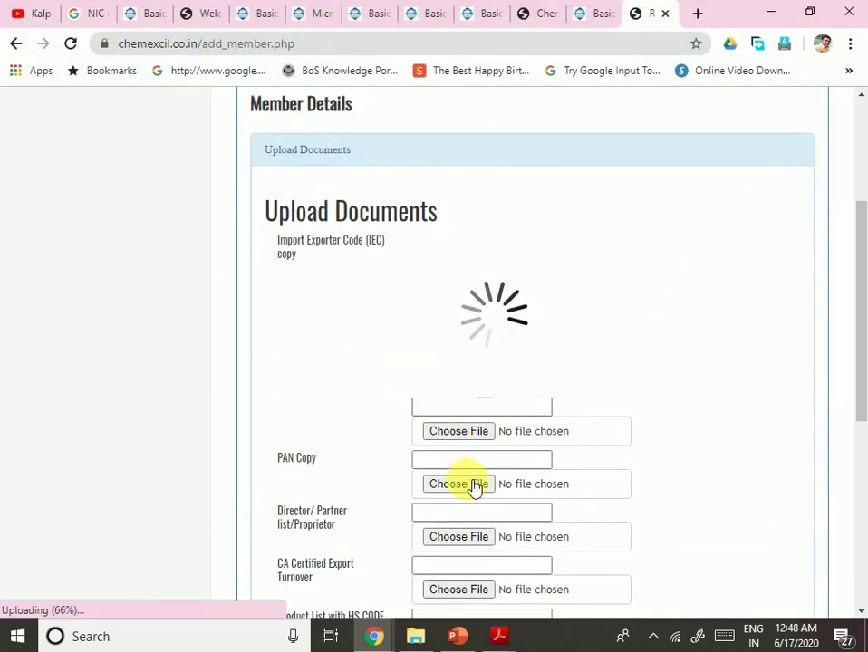
Step: Choose the IMG_20190219_115112 photo for the next document and confirm the 1592335085.pdf upload
{"action": "left_click", "coordinate": [466, 484]}
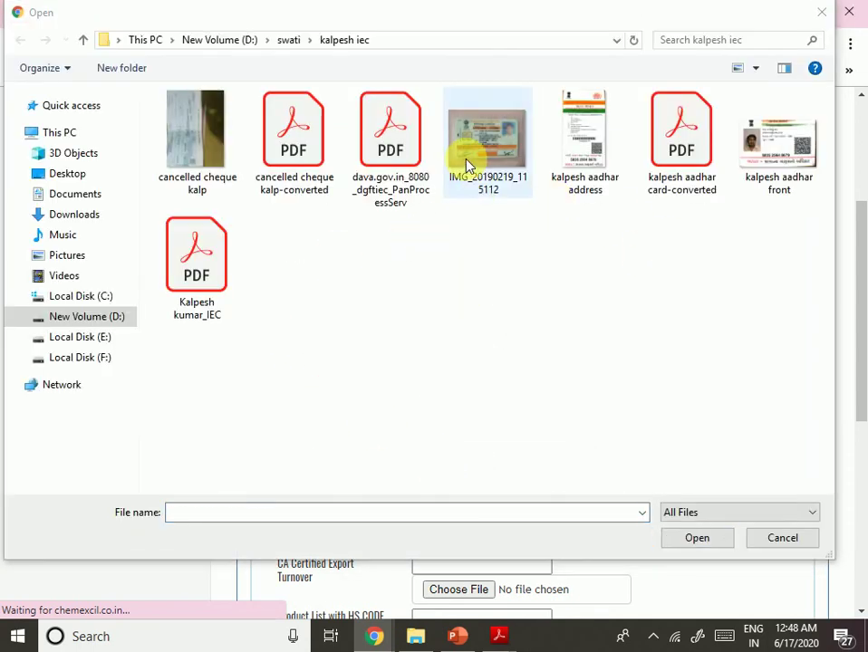
{"action": "left_click", "coordinate": [469, 166]}
{"action": "double_click", "coordinate": [469, 166]}
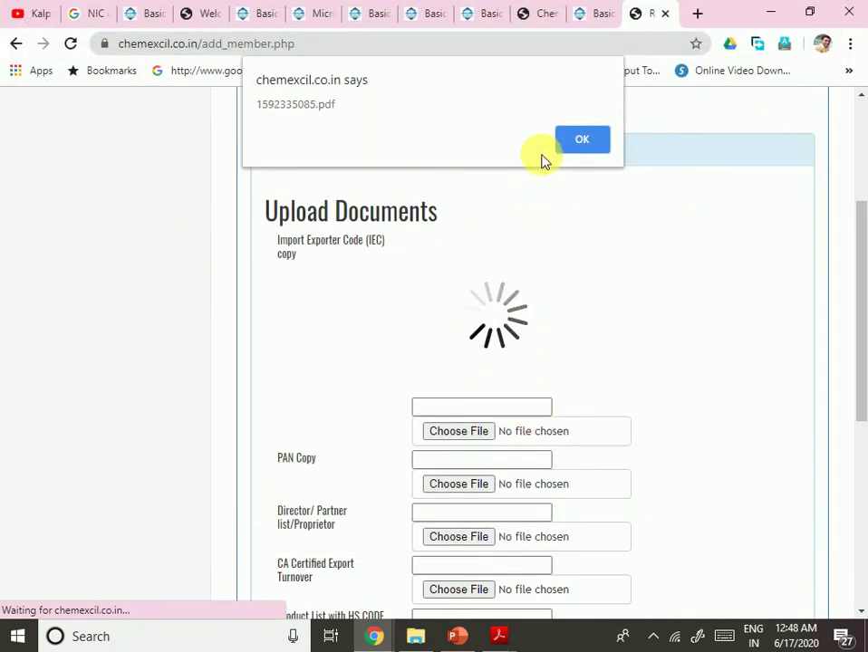
{"action": "left_click", "coordinate": [581, 140]}
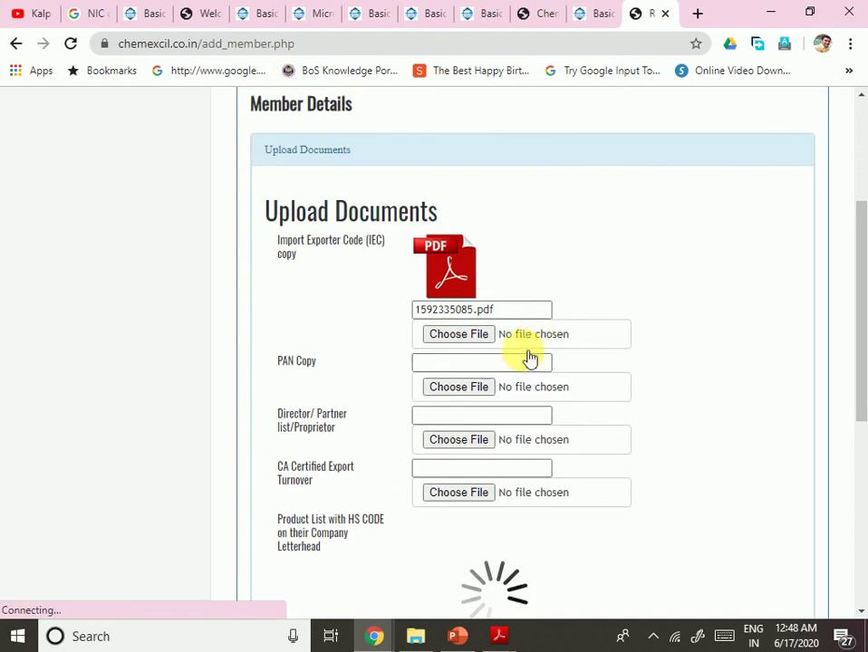
Step: Close the extra file picker and confirm the 1592335101.jpg Product List with HS CODE upload
{"action": "scroll", "coordinate": [544, 410], "scroll_direction": "down", "scroll_amount": 4}
{"action": "scroll", "coordinate": [545, 413], "scroll_direction": "up", "scroll_amount": 4}
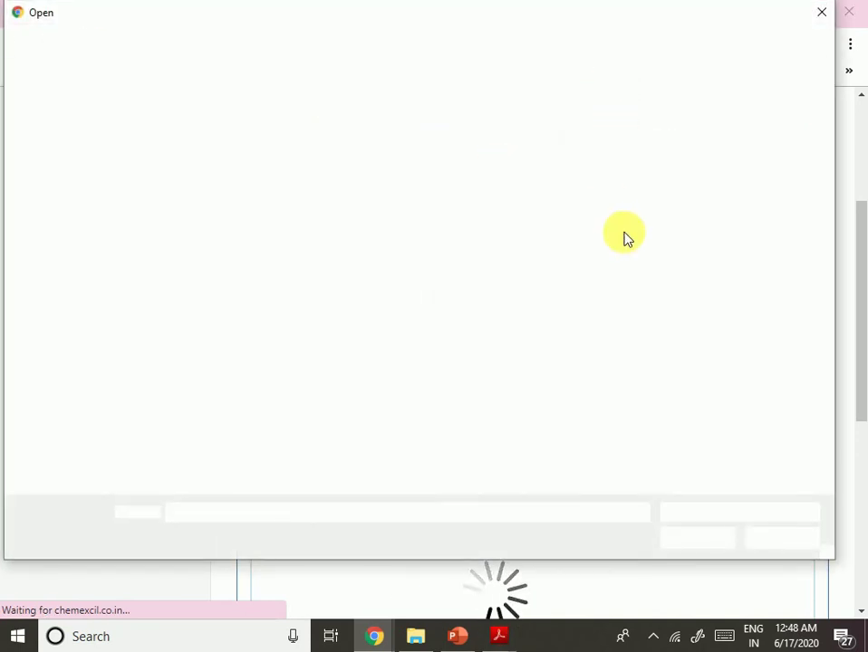
{"action": "left_click", "coordinate": [820, 18]}
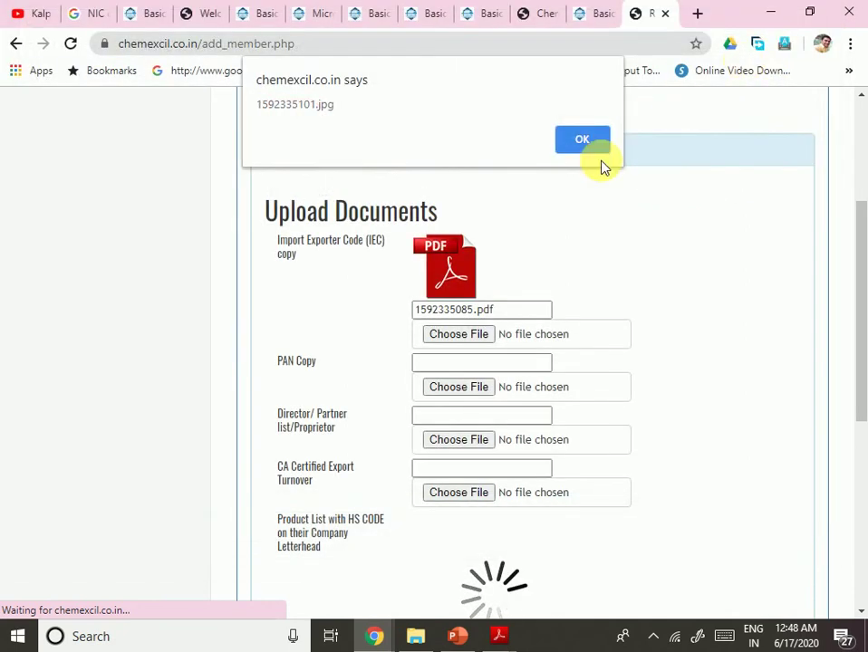
{"action": "left_click", "coordinate": [587, 142]}
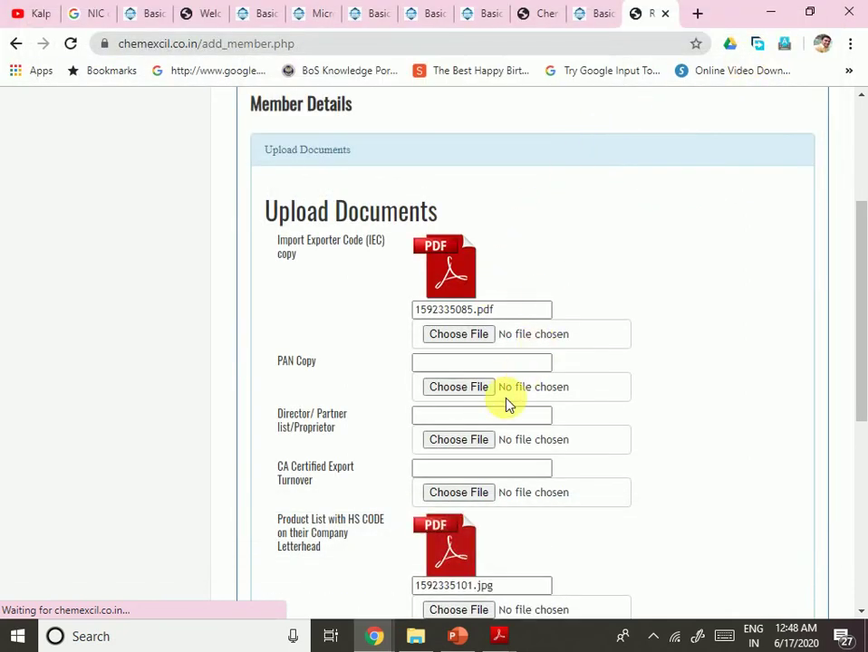
{"action": "scroll", "coordinate": [507, 404], "scroll_direction": "down", "scroll_amount": 2}
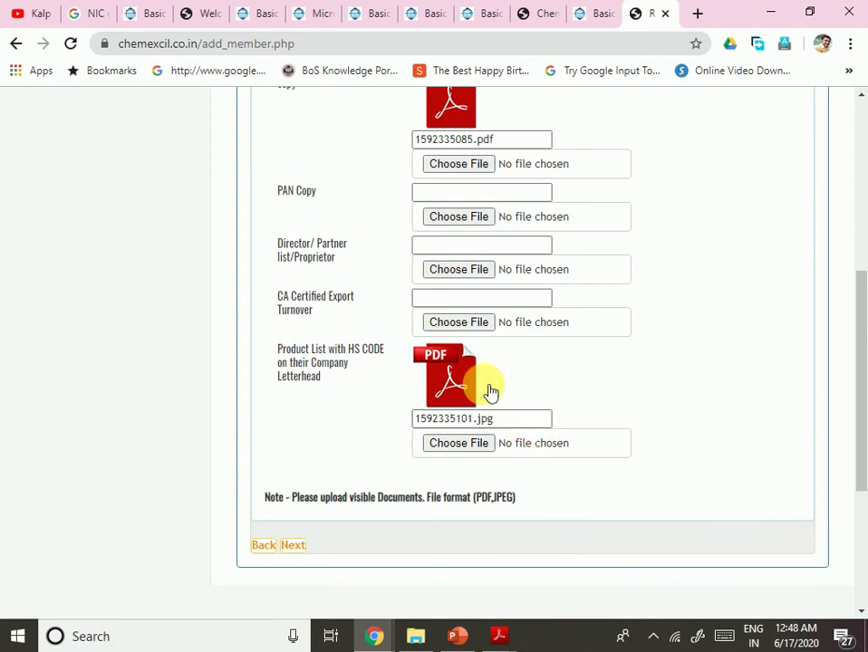
Step: Attach the aadhar card-converted PDF as PAN Copy and confirm the 1592335123.pdf upload
{"action": "left_click", "coordinate": [464, 215]}
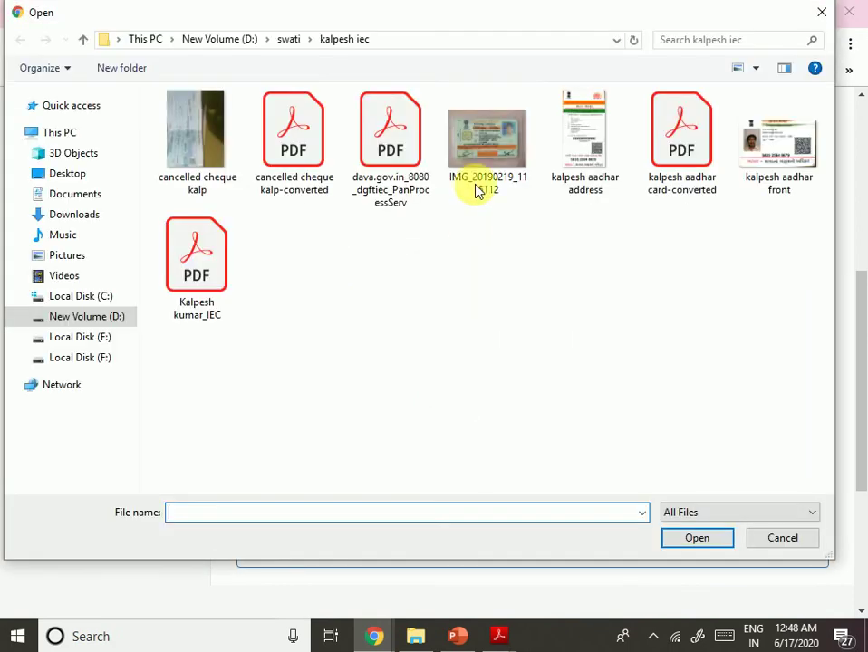
{"action": "left_click", "coordinate": [761, 163]}
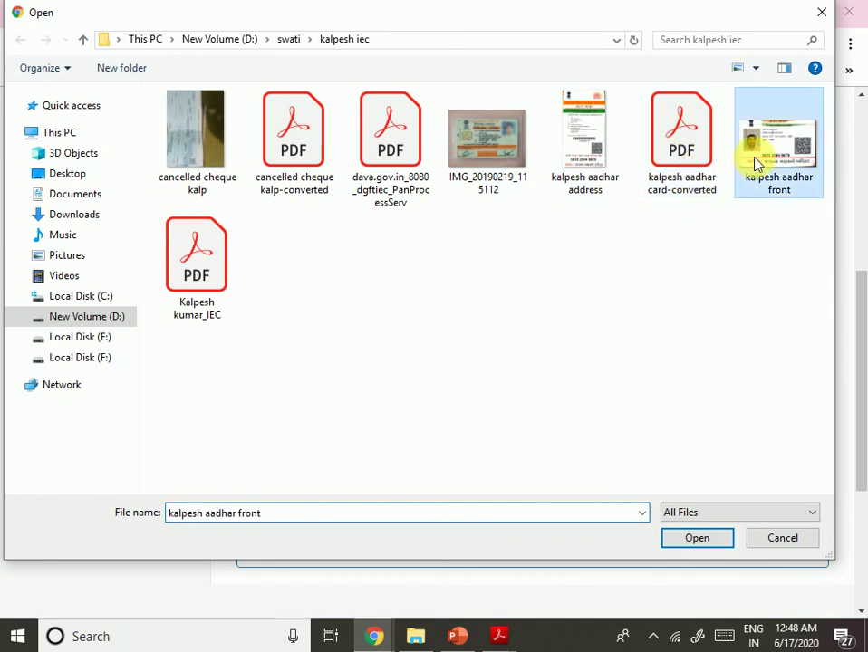
{"action": "double_click", "coordinate": [695, 153]}
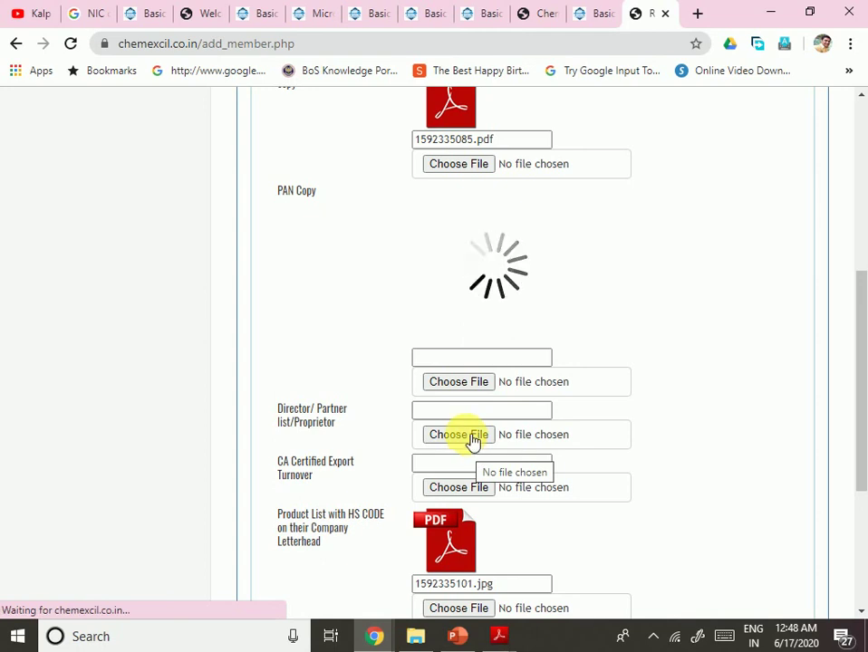
{"action": "scroll", "coordinate": [481, 439], "scroll_direction": "down", "scroll_amount": 3}
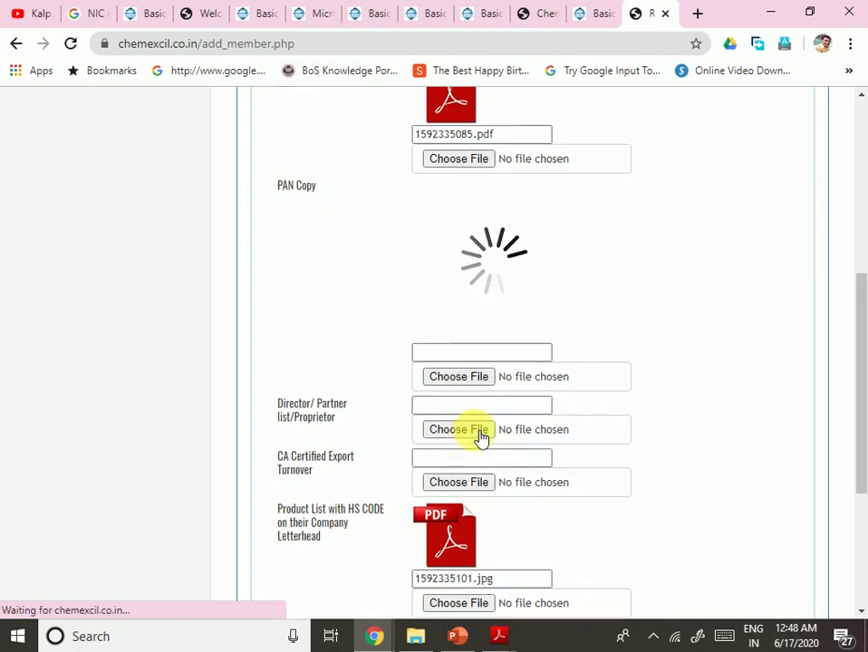
{"action": "left_click", "coordinate": [571, 145]}
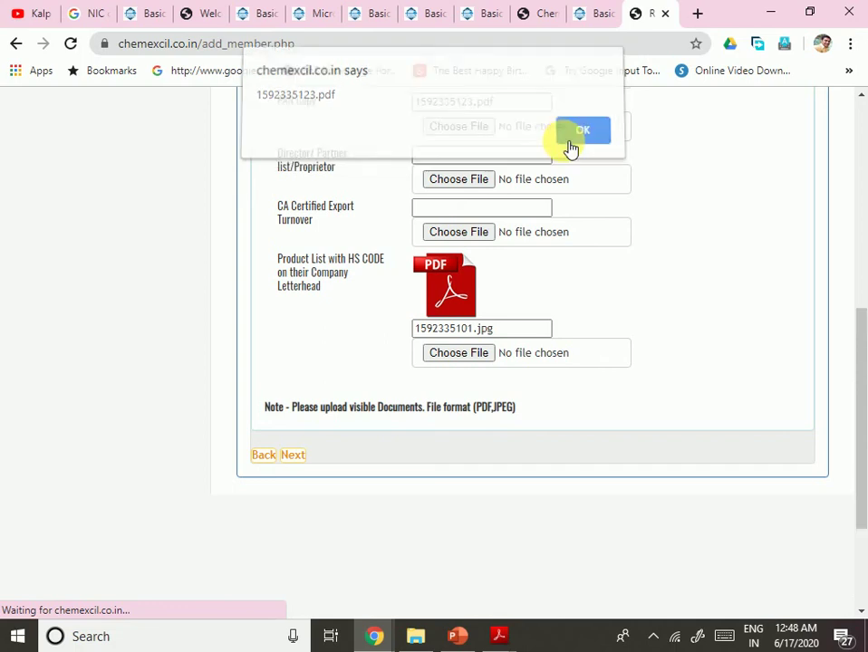
{"action": "scroll", "coordinate": [544, 235], "scroll_direction": "up", "scroll_amount": 1}
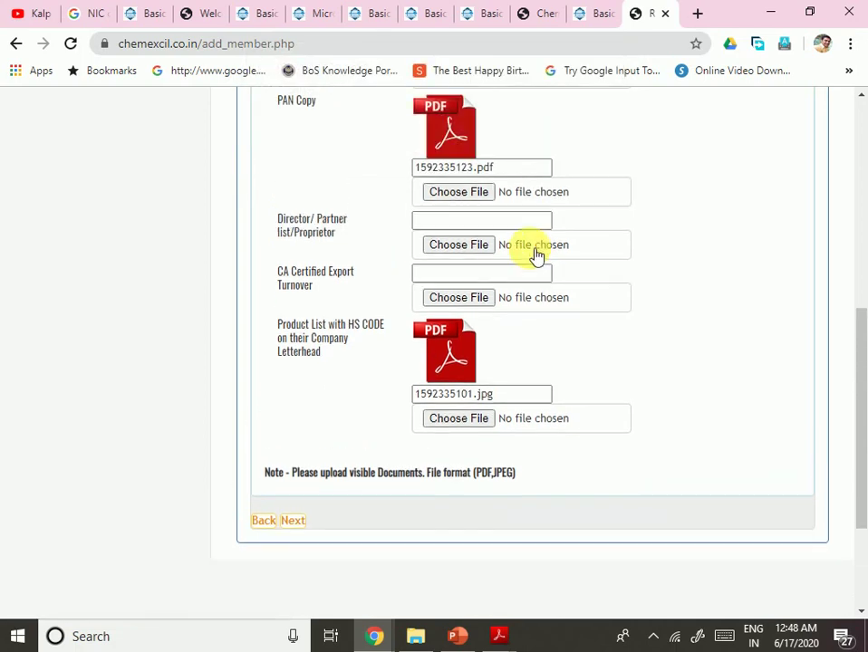
Step: Attach the IEC PDF as the Director/Partner/Proprietor list and confirm the 1592335136.pdf upload
{"action": "left_click", "coordinate": [460, 248]}
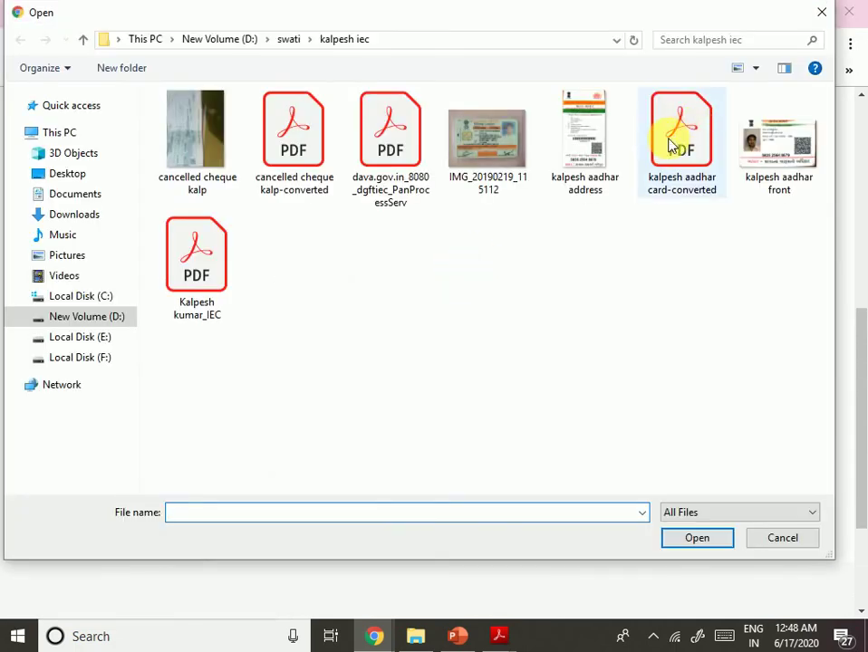
{"action": "left_click", "coordinate": [671, 145]}
{"action": "left_click", "coordinate": [189, 281]}
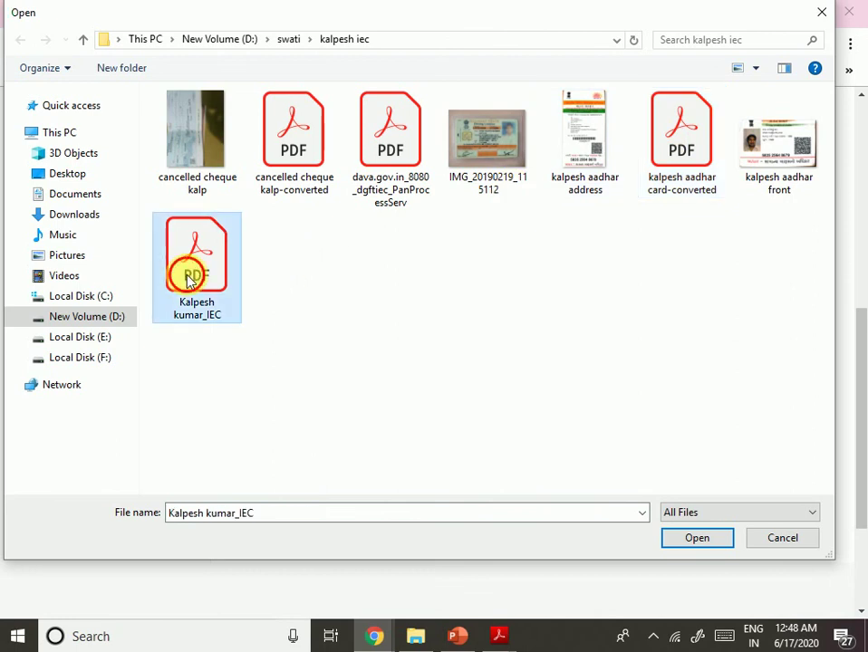
{"action": "double_click", "coordinate": [188, 281]}
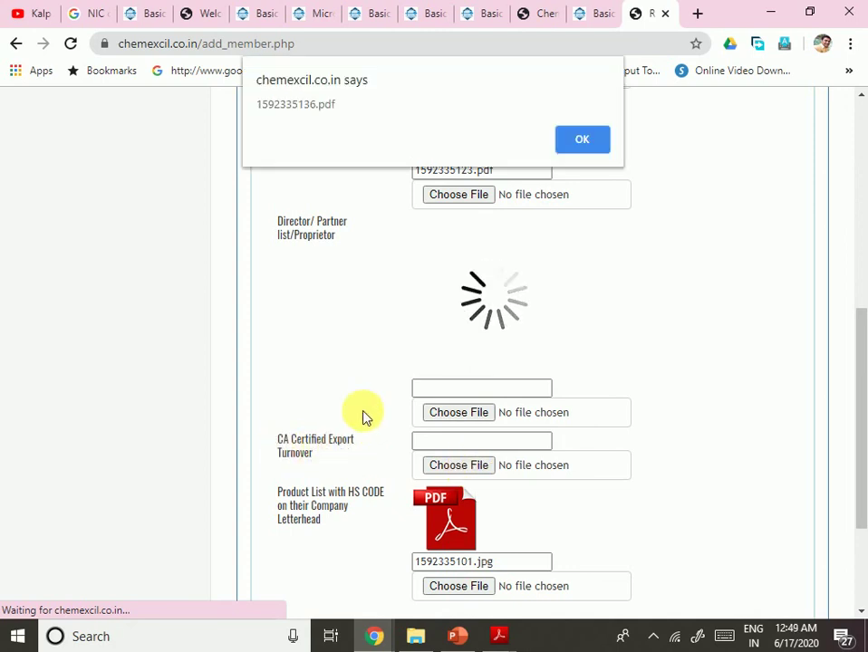
{"action": "left_click", "coordinate": [564, 143]}
{"action": "scroll", "coordinate": [462, 480], "scroll_direction": "down", "scroll_amount": 2}
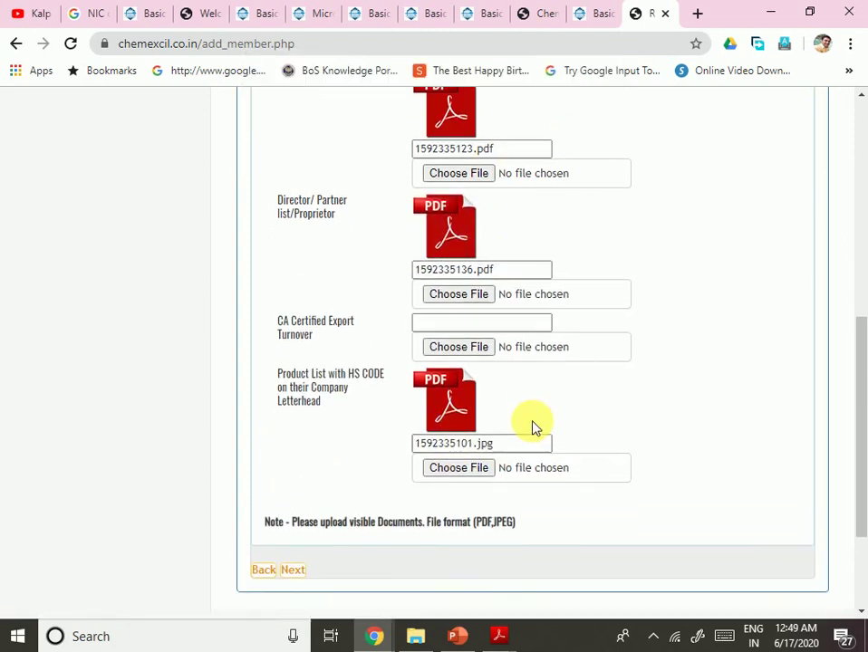
{"action": "scroll", "coordinate": [498, 373], "scroll_direction": "up", "scroll_amount": 2}
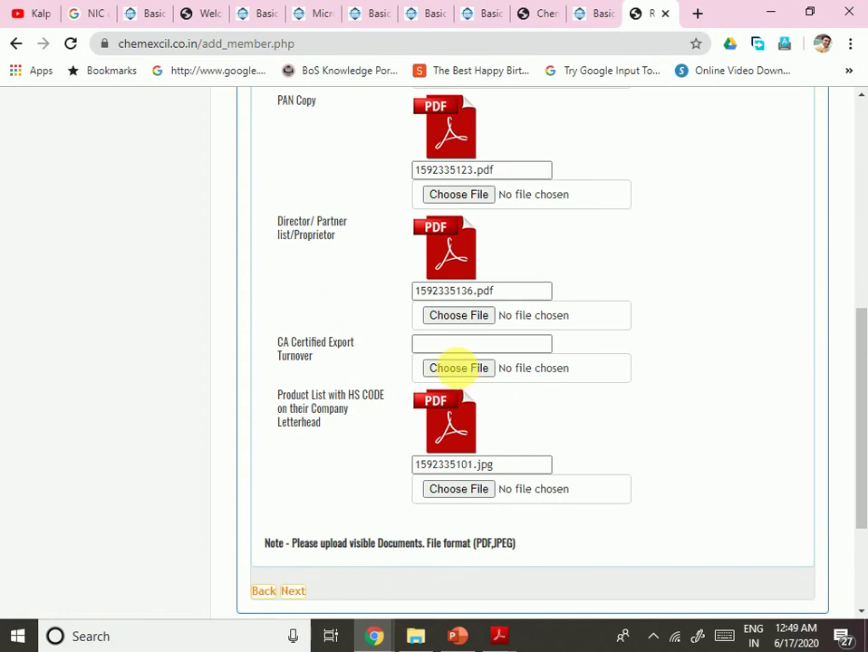
Step: Upload the converted cancelled cheque PDF as CA Certified Export Turnover (1592335150.pdf) and check all uploads
{"action": "left_click", "coordinate": [459, 369]}
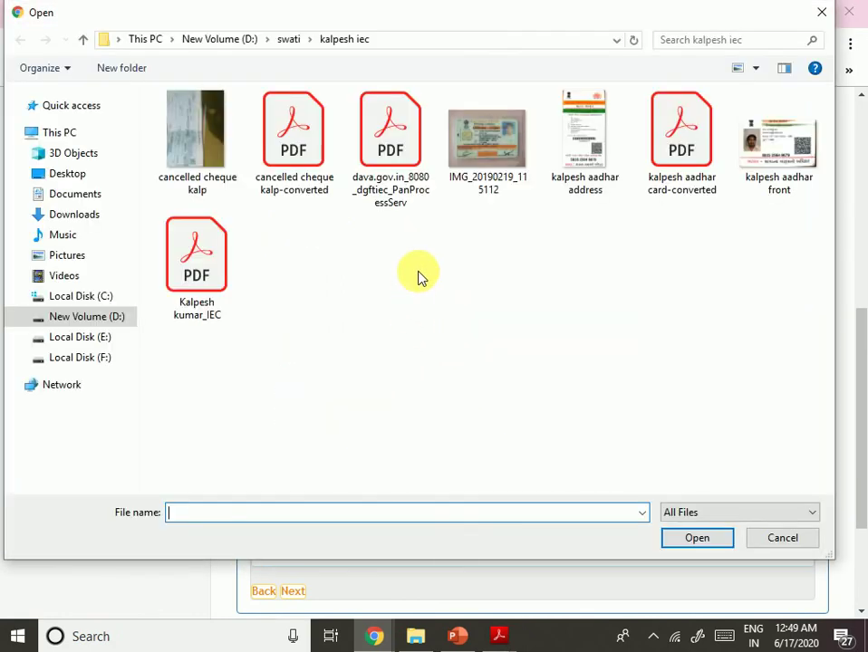
{"action": "double_click", "coordinate": [308, 172]}
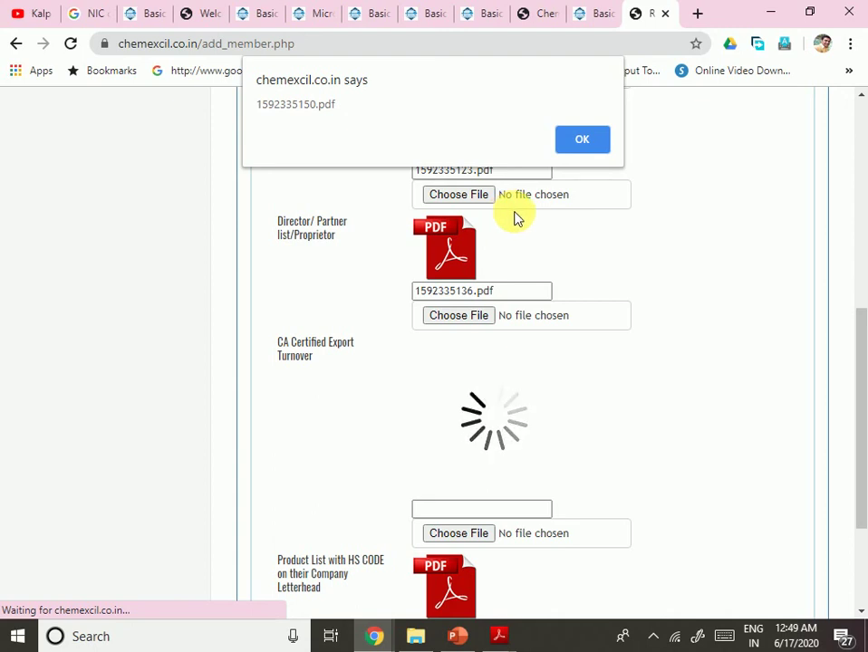
{"action": "left_click", "coordinate": [577, 139]}
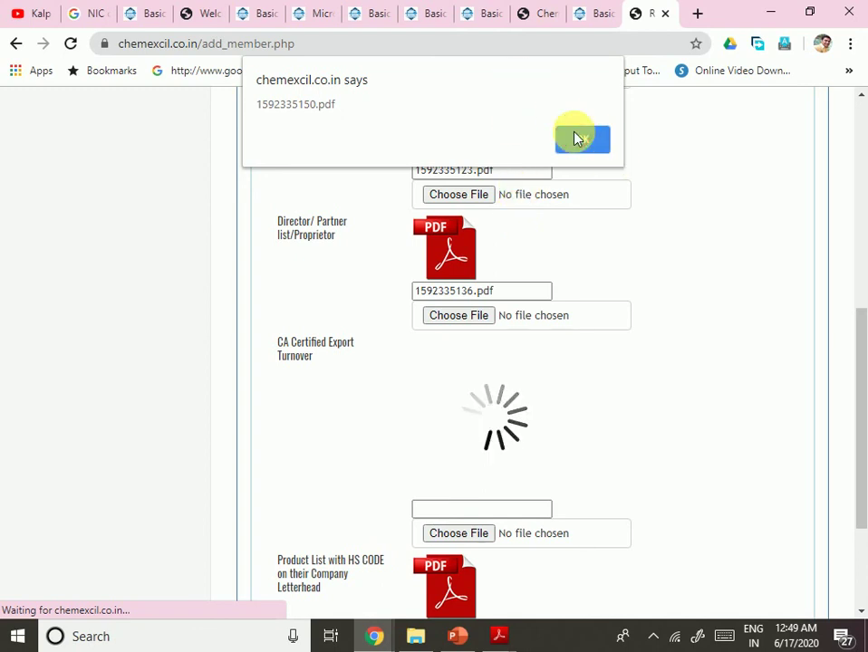
{"action": "scroll", "coordinate": [594, 351], "scroll_direction": "down", "scroll_amount": 3}
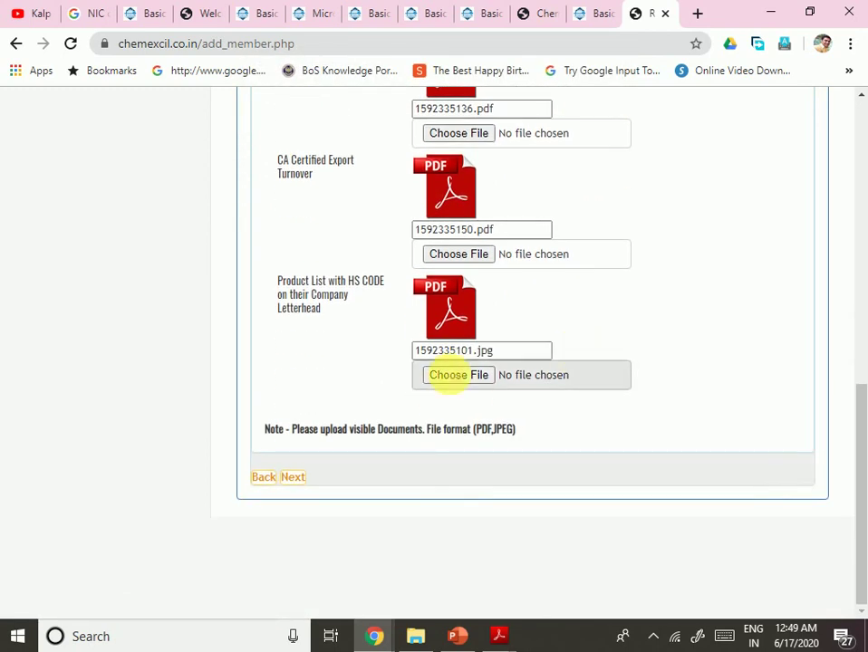
{"action": "scroll", "coordinate": [444, 372], "scroll_direction": "up", "scroll_amount": 5}
{"action": "scroll", "coordinate": [453, 372], "scroll_direction": "up", "scroll_amount": 3}
{"action": "scroll", "coordinate": [452, 367], "scroll_direction": "down", "scroll_amount": 5}
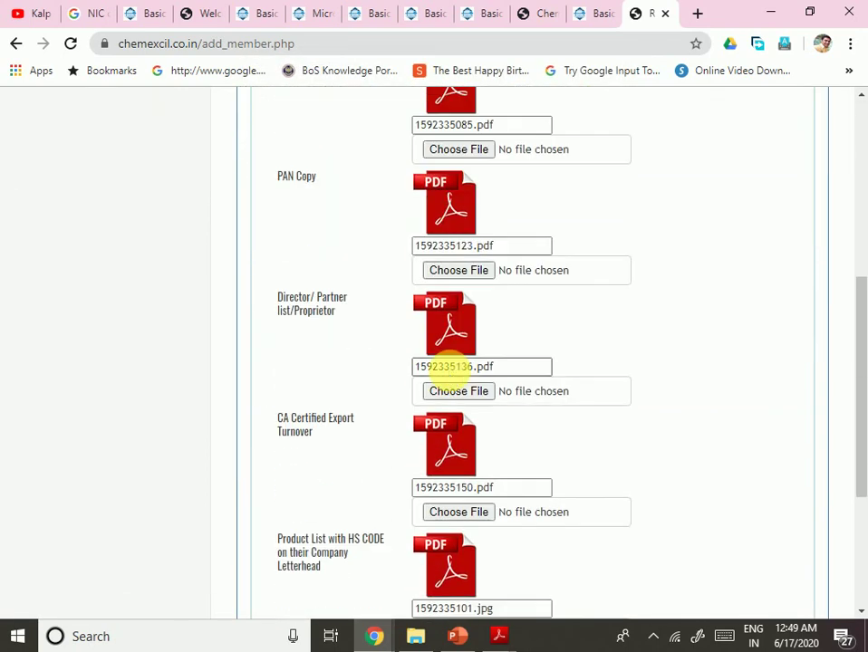
{"action": "scroll", "coordinate": [450, 368], "scroll_direction": "up", "scroll_amount": 2}
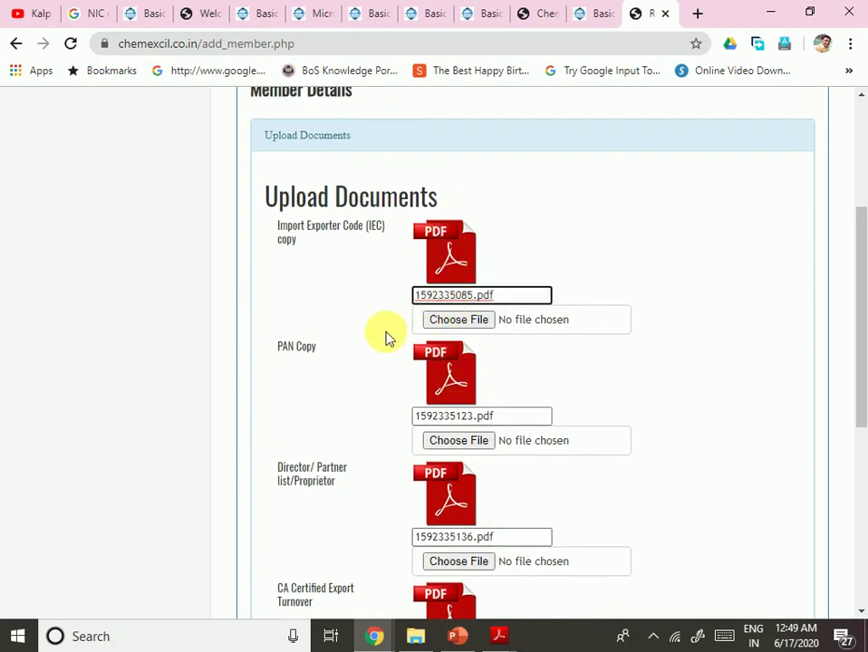
{"action": "scroll", "coordinate": [381, 349], "scroll_direction": "down", "scroll_amount": 5}
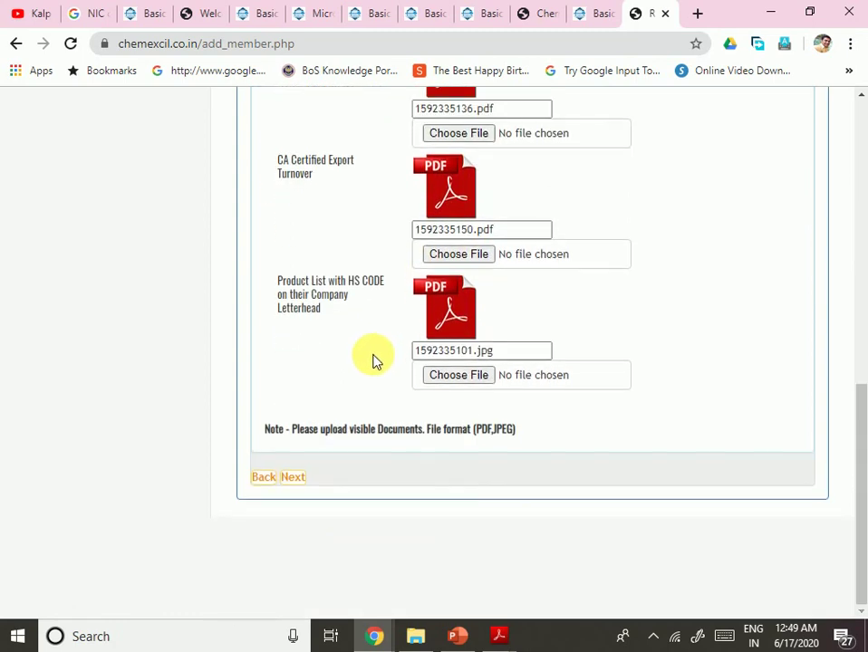
Step: Open the summary page and scroll through member, IEC/PAN, address, turnover, product and upload sections
{"action": "left_click", "coordinate": [298, 478]}
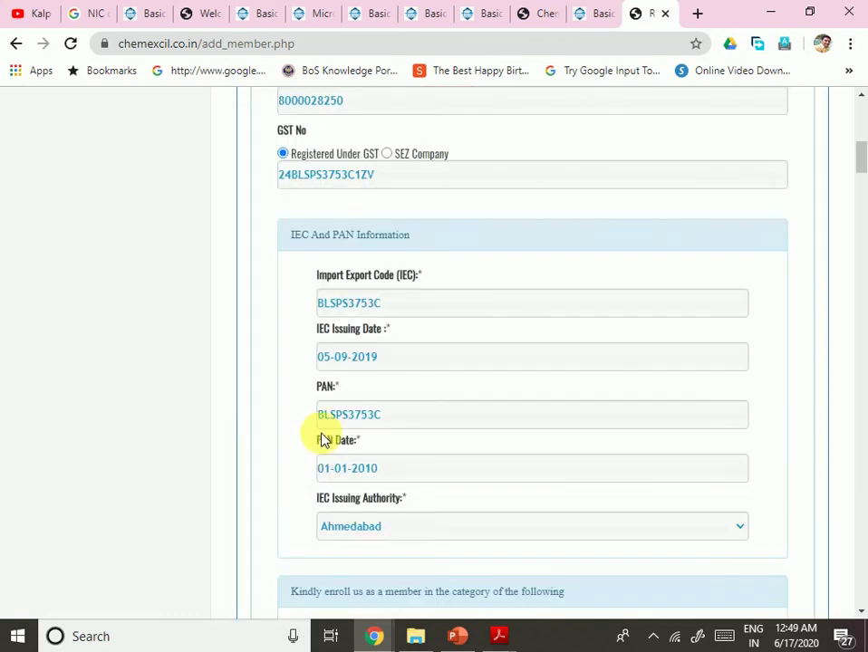
{"action": "scroll", "coordinate": [453, 357], "scroll_direction": "up", "scroll_amount": 5}
{"action": "scroll", "coordinate": [457, 356], "scroll_direction": "up", "scroll_amount": 1}
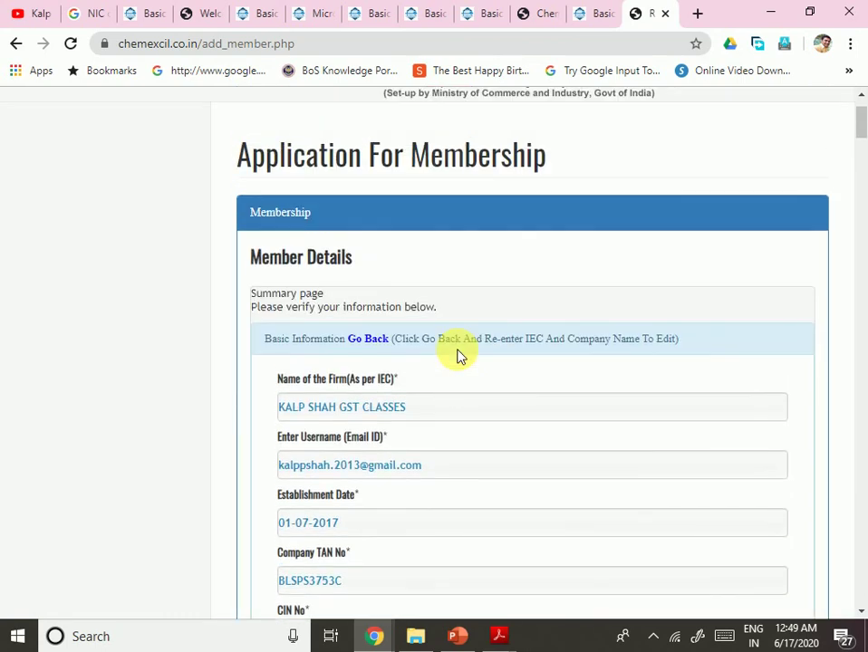
{"action": "scroll", "coordinate": [564, 359], "scroll_direction": "down", "scroll_amount": 10}
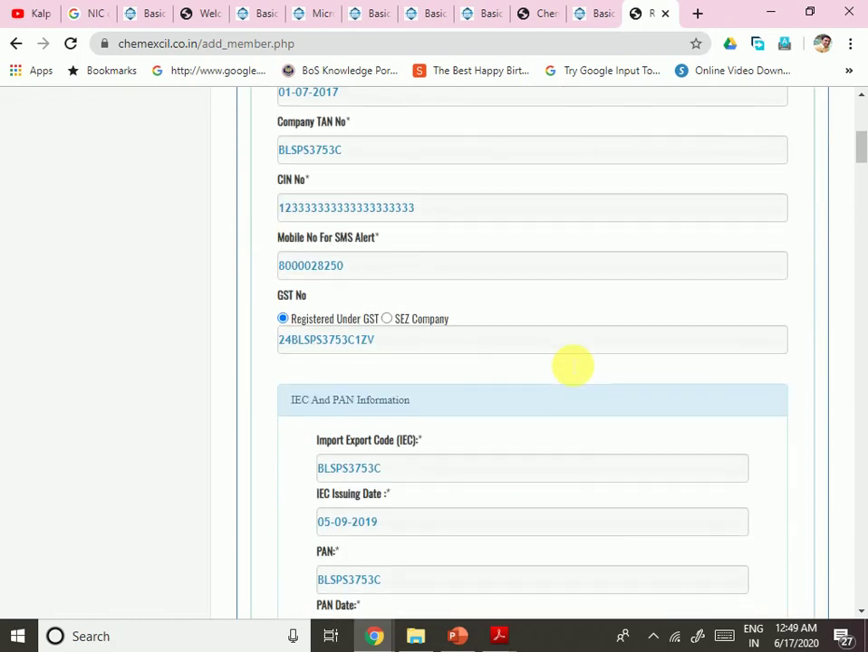
{"action": "scroll", "coordinate": [565, 362], "scroll_direction": "down", "scroll_amount": 8}
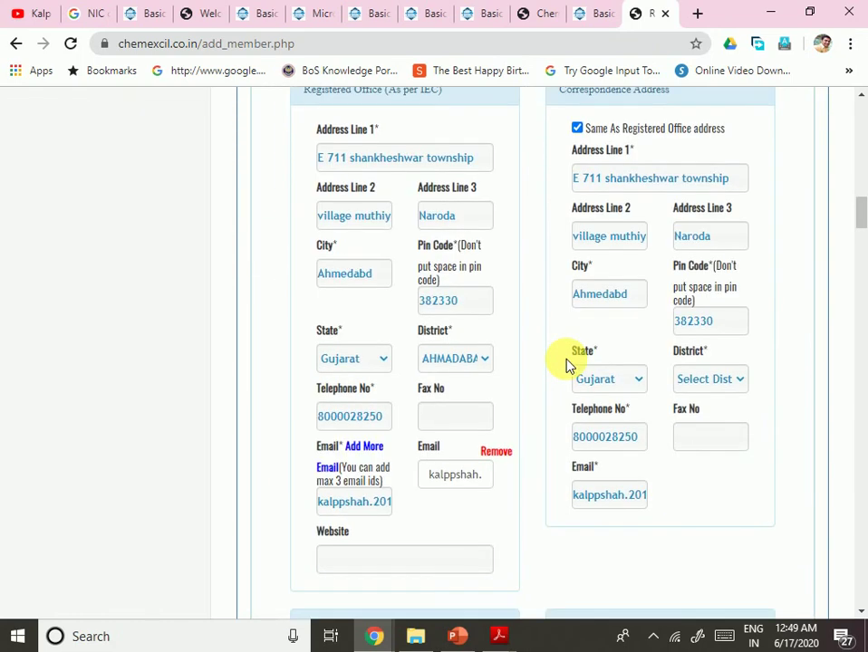
{"action": "scroll", "coordinate": [565, 362], "scroll_direction": "down", "scroll_amount": 5}
{"action": "scroll", "coordinate": [567, 365], "scroll_direction": "down", "scroll_amount": 15}
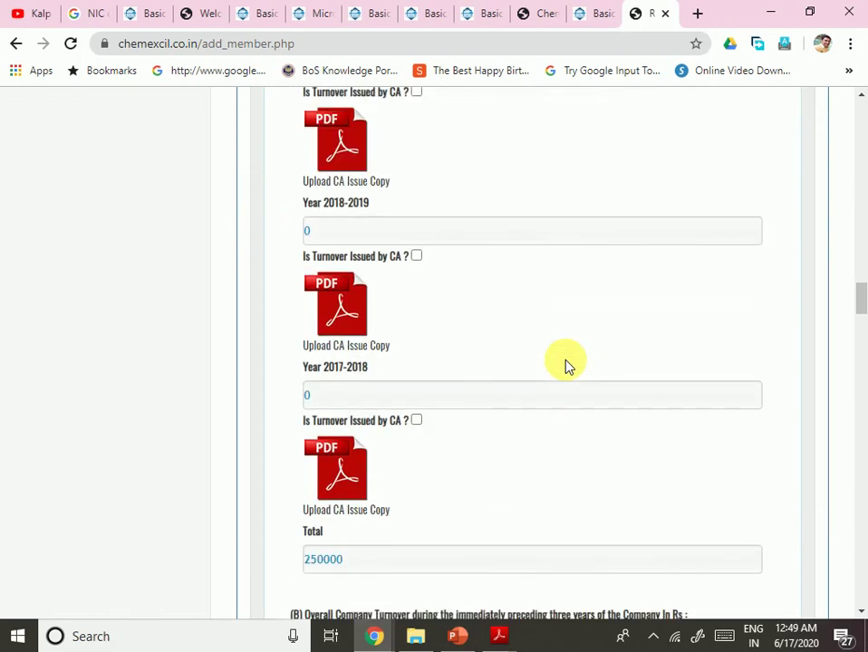
{"action": "scroll", "coordinate": [566, 364], "scroll_direction": "up", "scroll_amount": 3}
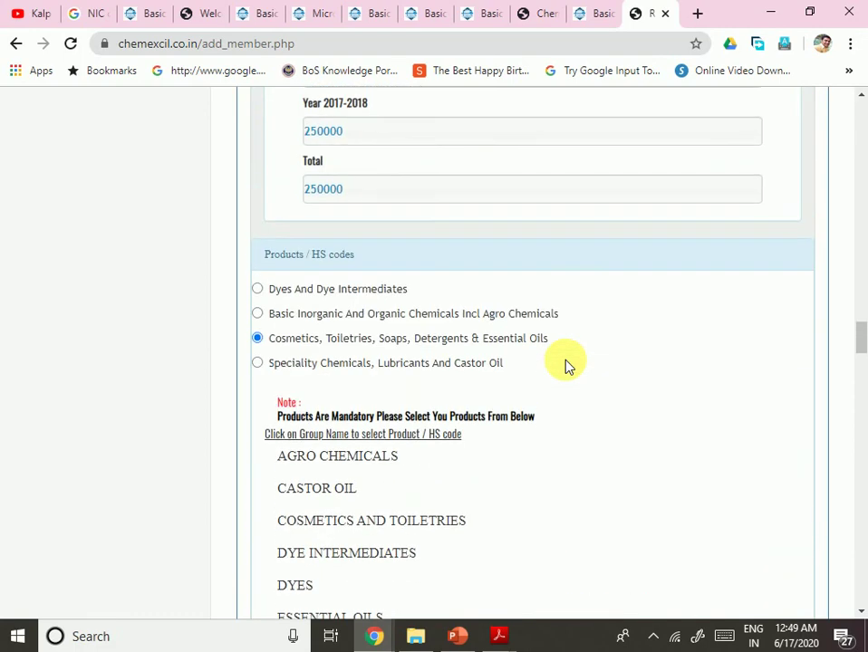
{"action": "scroll", "coordinate": [566, 364], "scroll_direction": "down", "scroll_amount": 12}
{"action": "scroll", "coordinate": [566, 364], "scroll_direction": "down", "scroll_amount": 20}
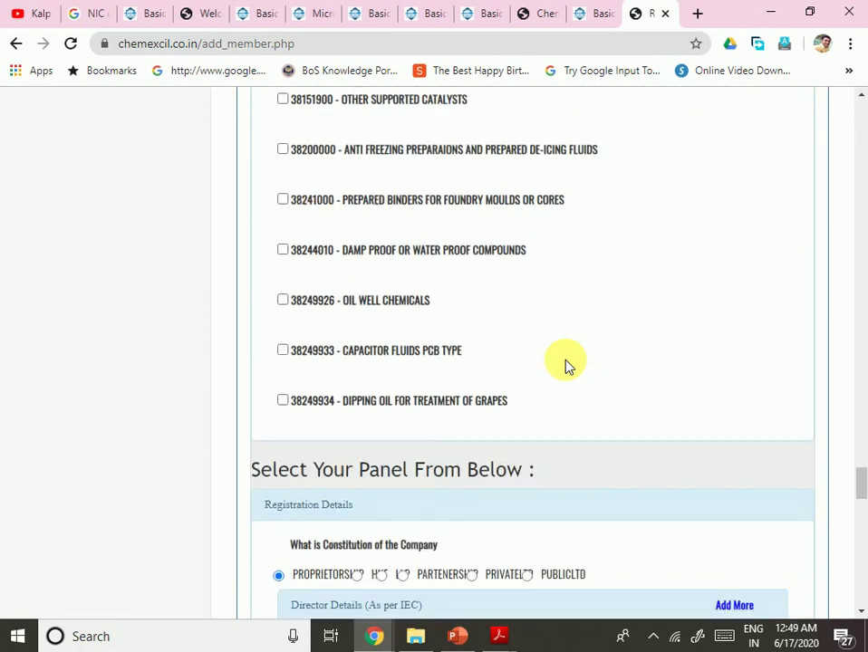
{"action": "scroll", "coordinate": [571, 365], "scroll_direction": "down", "scroll_amount": 15}
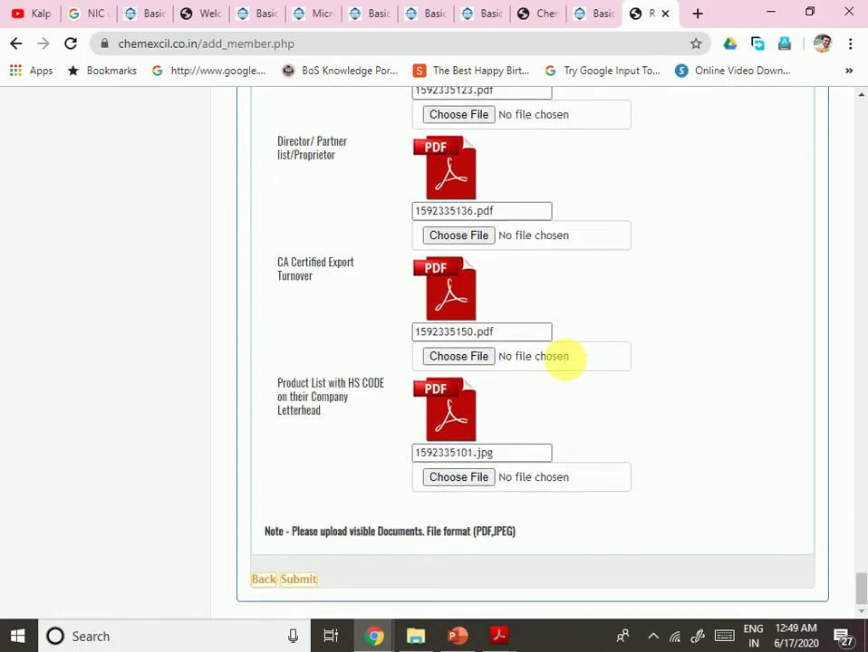
Step: Tick 'Is Turnover Issued by CA?' for 2019-2020, 2018-2019 and 2017-2018 after Submit flags them
{"action": "left_click", "coordinate": [483, 580]}
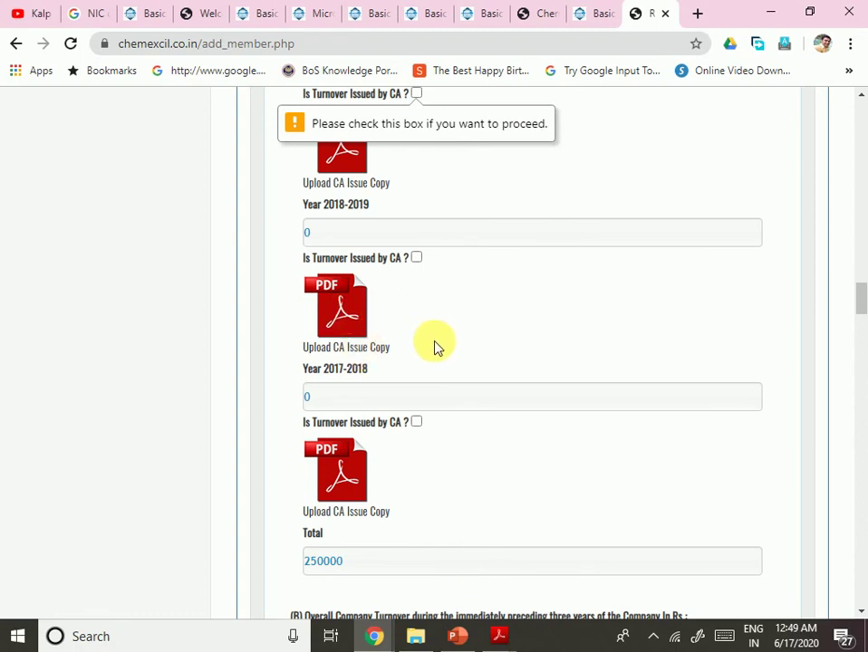
{"action": "scroll", "coordinate": [440, 363], "scroll_direction": "up", "scroll_amount": 1}
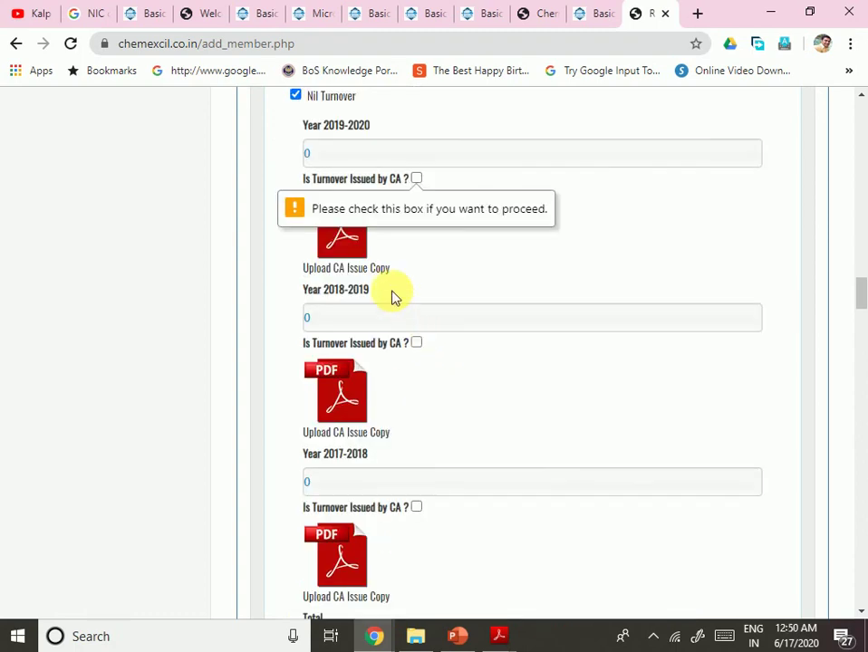
{"action": "left_click", "coordinate": [416, 180]}
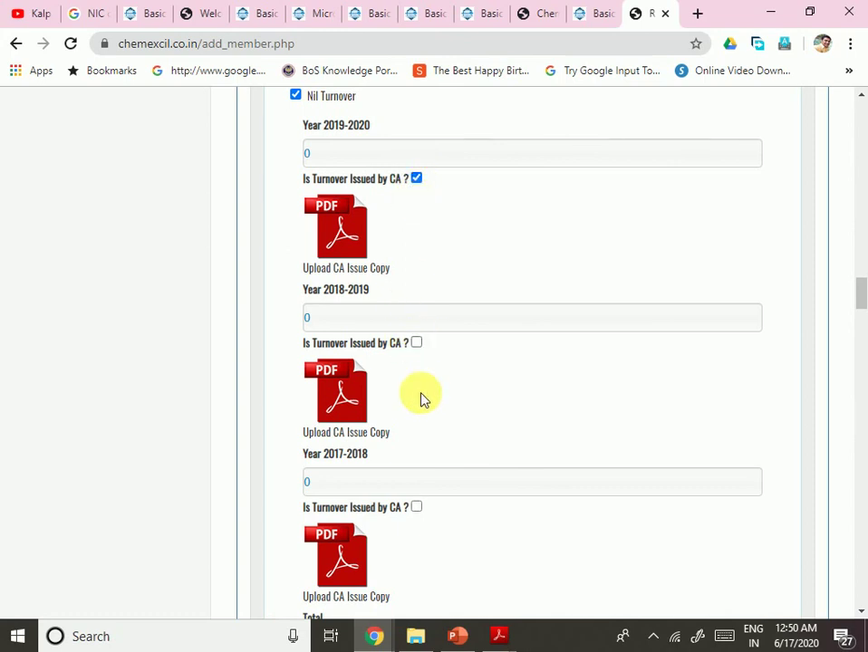
{"action": "left_click", "coordinate": [416, 344]}
{"action": "scroll", "coordinate": [419, 399], "scroll_direction": "down", "scroll_amount": 1}
{"action": "left_click", "coordinate": [416, 421]}
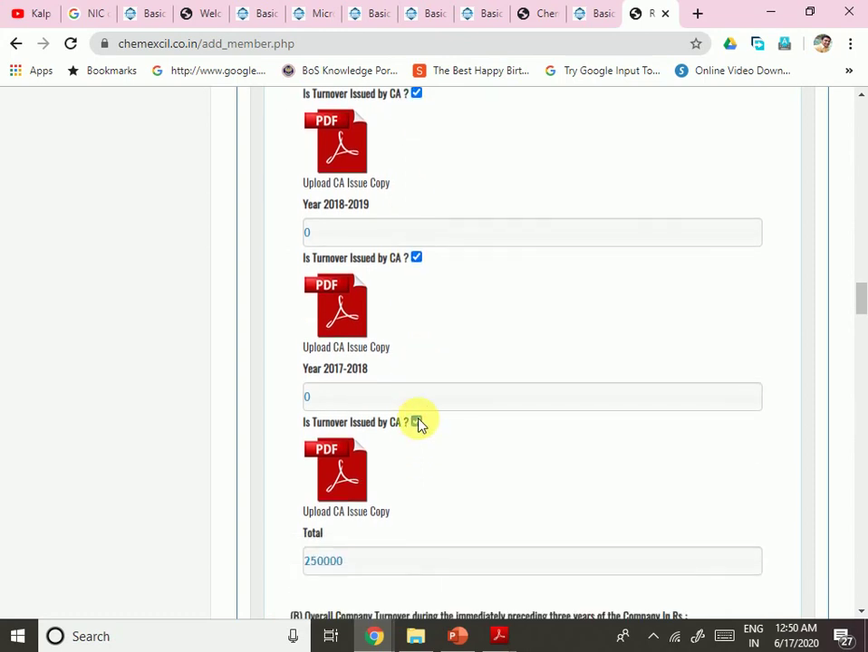
{"action": "scroll", "coordinate": [556, 370], "scroll_direction": "down", "scroll_amount": 5}
{"action": "scroll", "coordinate": [556, 369], "scroll_direction": "down", "scroll_amount": 20}
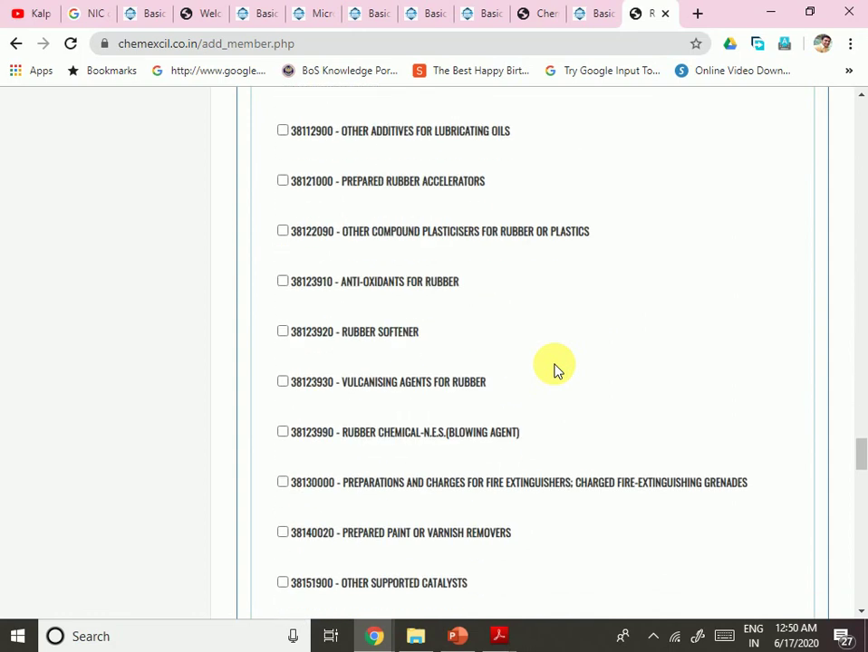
{"action": "scroll", "coordinate": [556, 370], "scroll_direction": "down", "scroll_amount": 20}
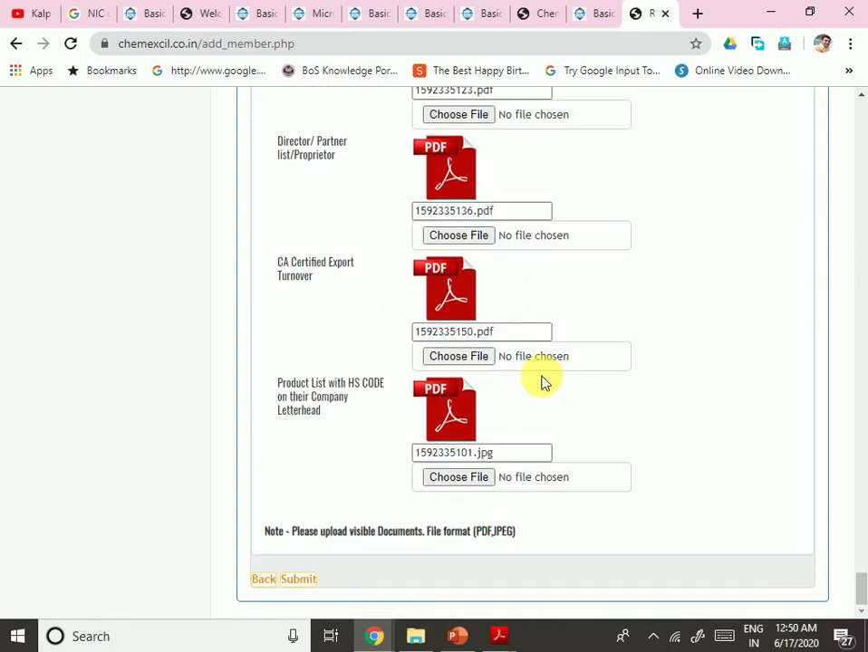
Step: Submit the membership application and bring up the Chemexcil Member Login page
{"action": "left_click", "coordinate": [298, 579]}
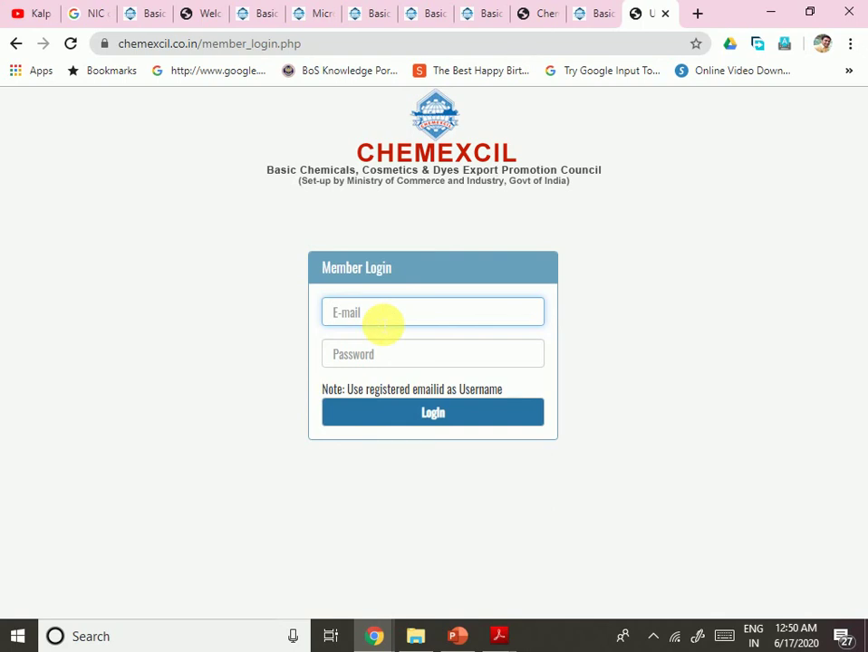
{"action": "left_click", "coordinate": [697, 14]}
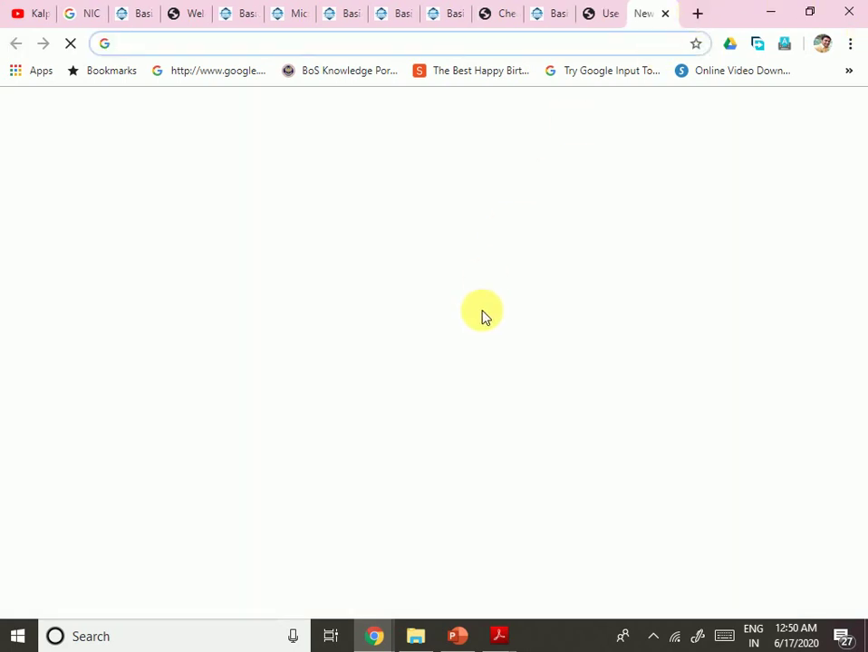
{"action": "left_click", "coordinate": [610, 12]}
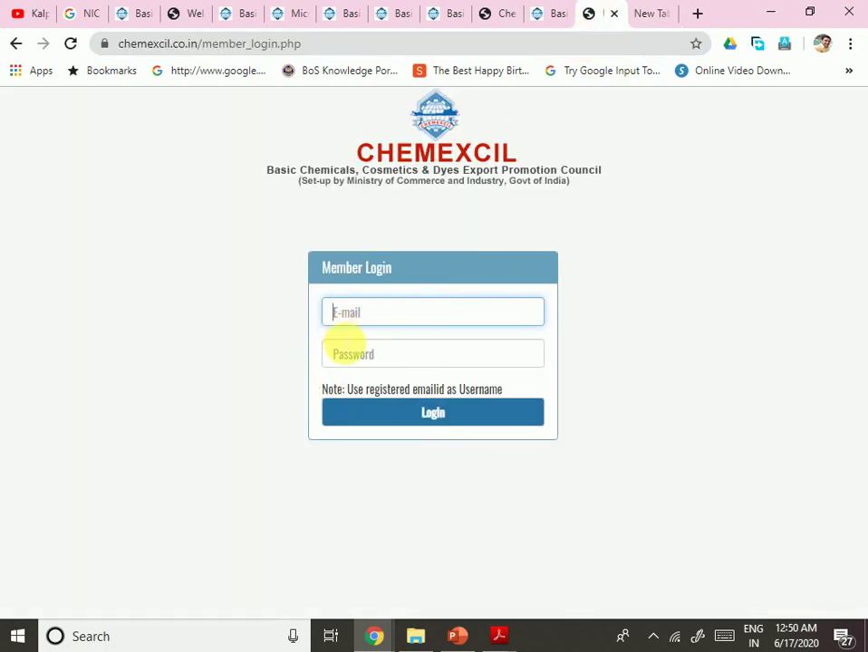
Step: Select the login password and e-mail fields, ending back on the Chemexcil login tab
{"action": "left_click", "coordinate": [355, 354]}
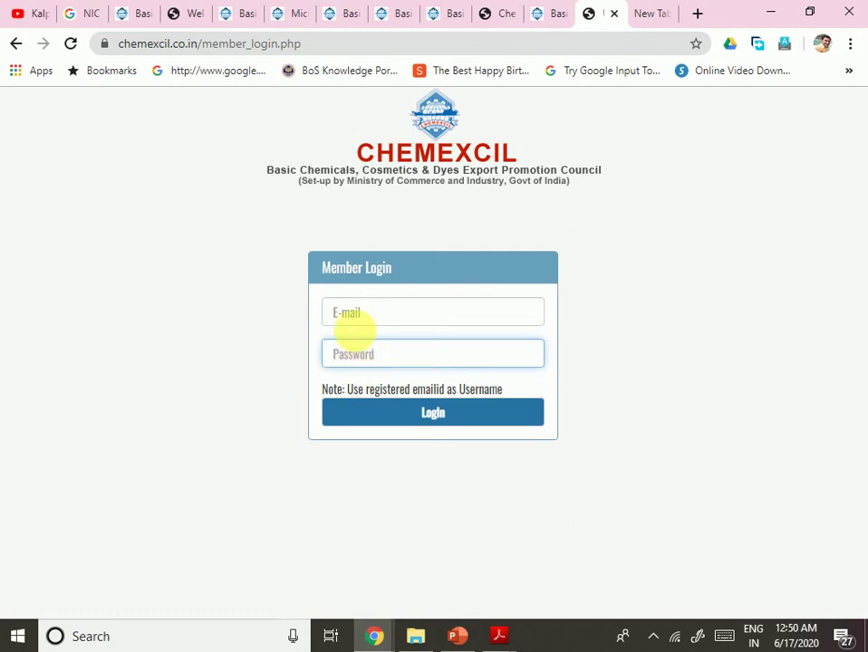
{"action": "left_click", "coordinate": [357, 319]}
{"action": "left_click", "coordinate": [356, 361]}
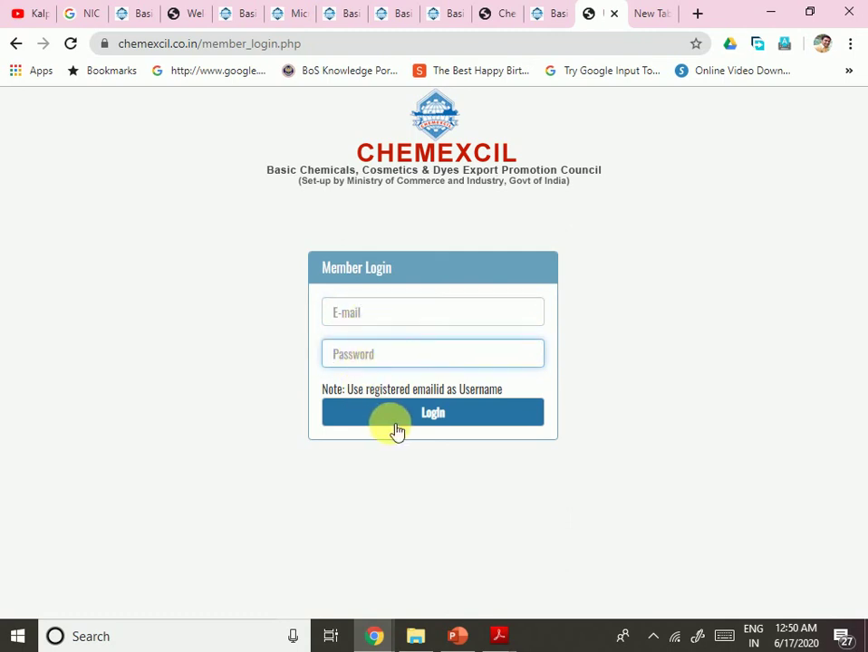
{"action": "left_click", "coordinate": [642, 25]}
{"action": "left_click", "coordinate": [587, 10]}
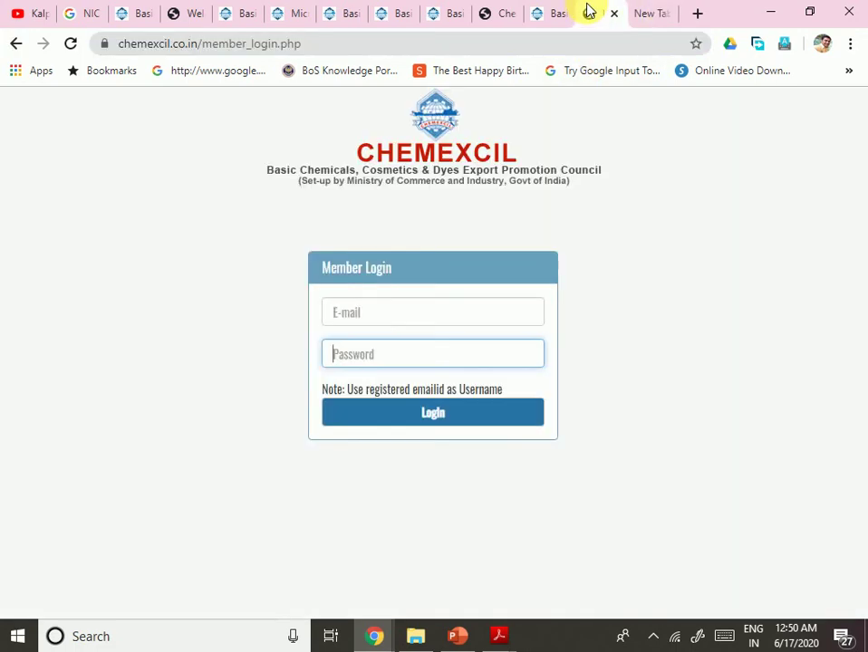